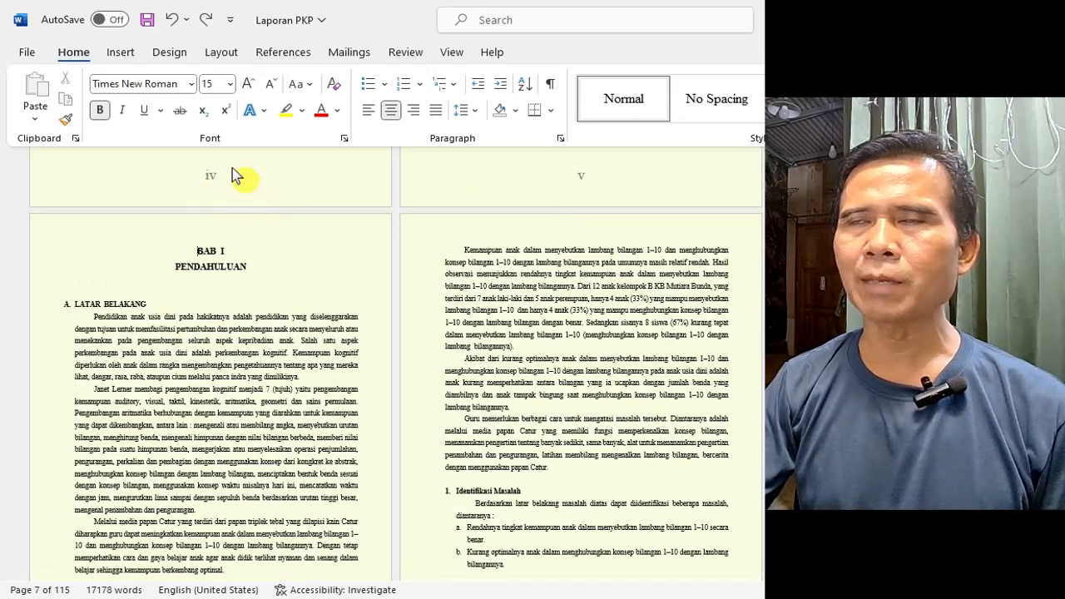
- Start a new-page section at the BAB I heading, applying the page setup from this point forward
scroll(245, 179, up, 3)
scroll(271, 218, up, 10)
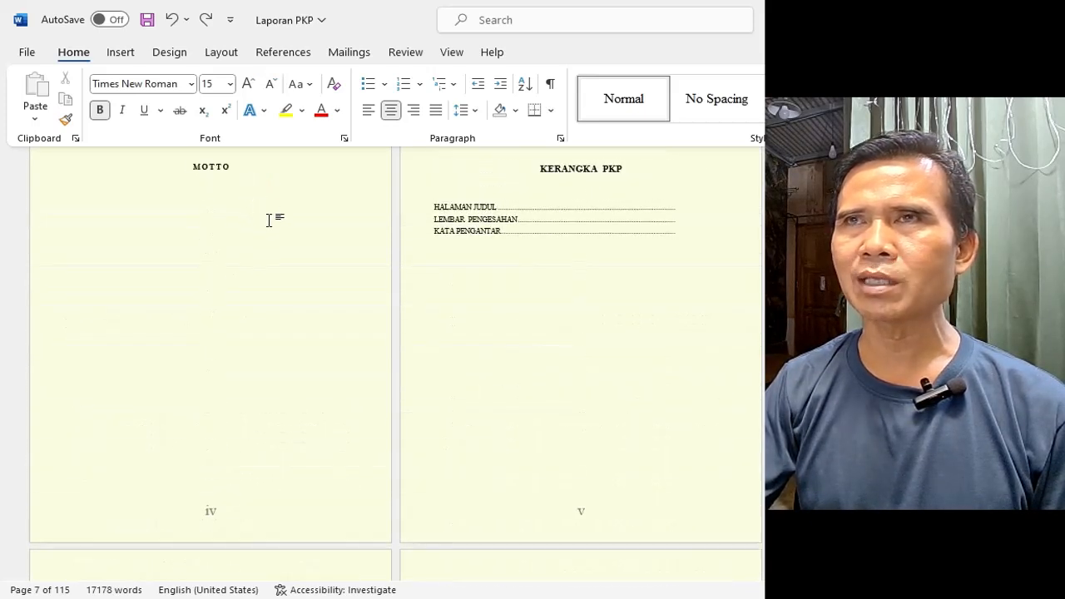
scroll(264, 281, down, 15)
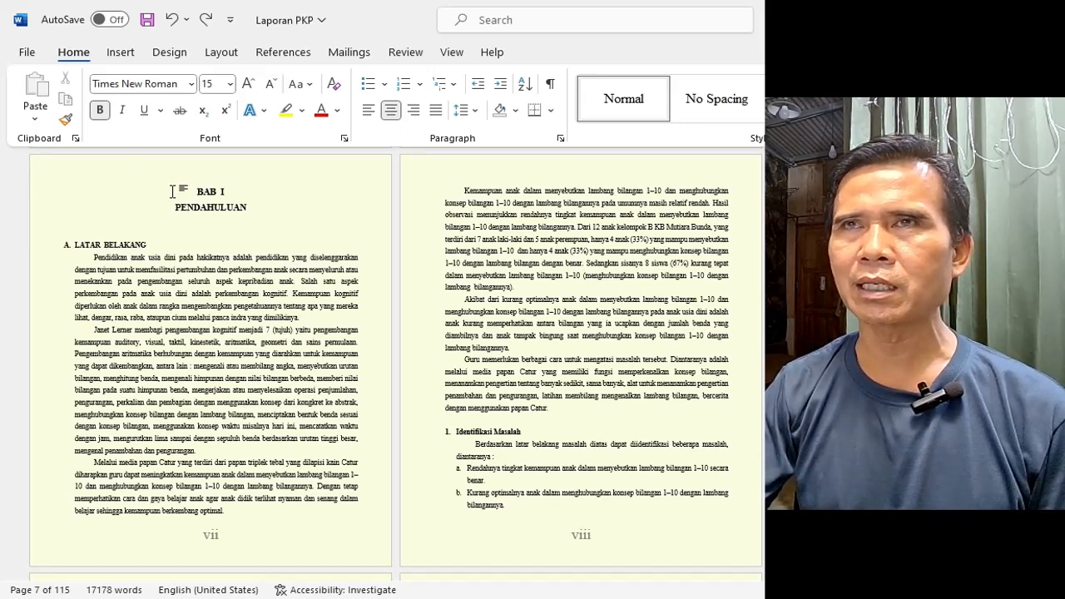
click(172, 192)
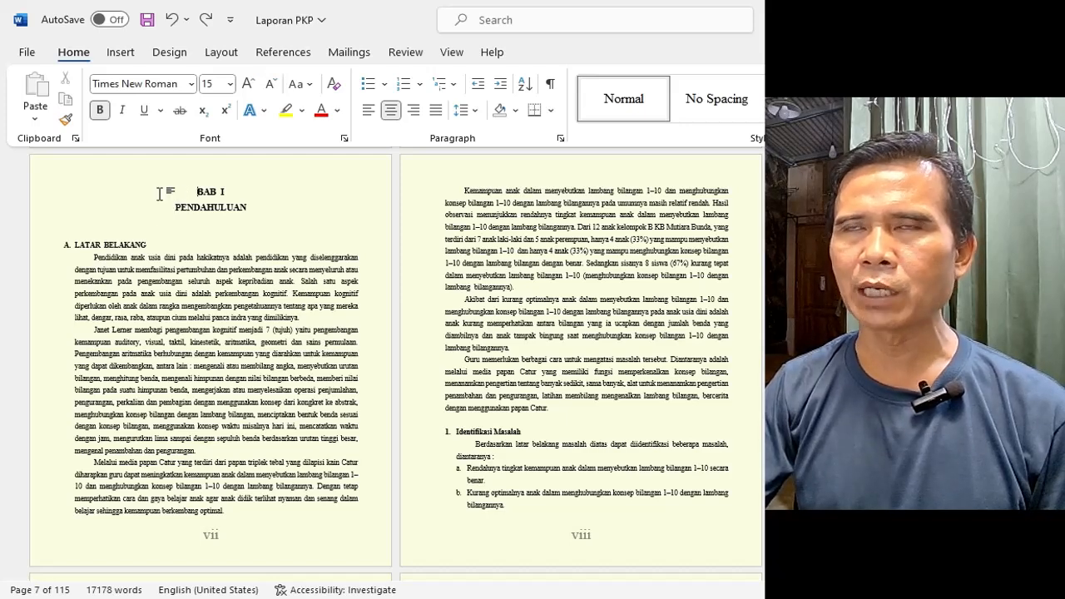
click(220, 54)
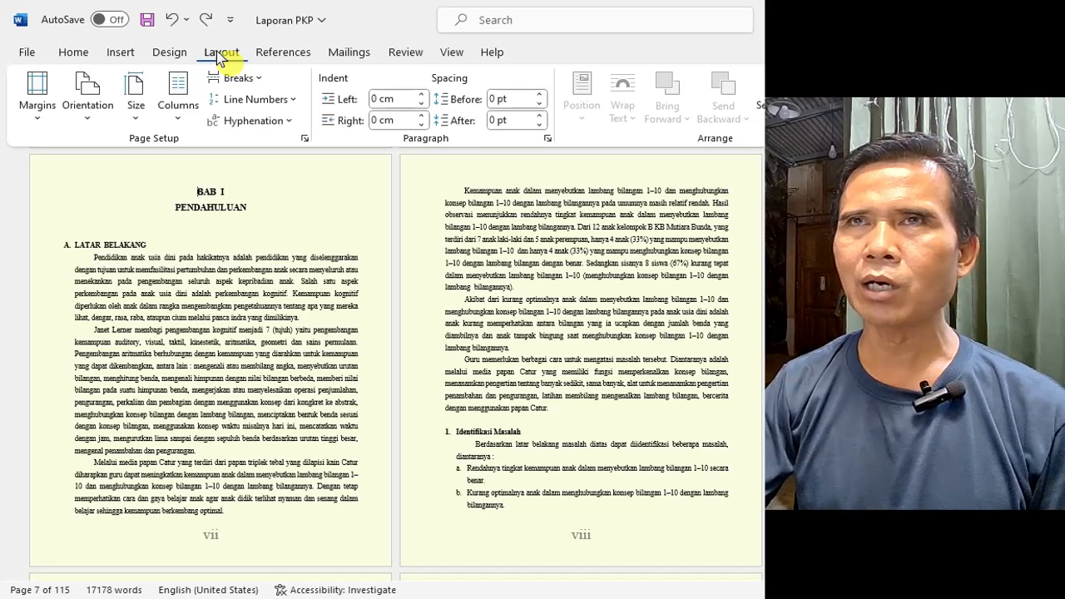
click(304, 141)
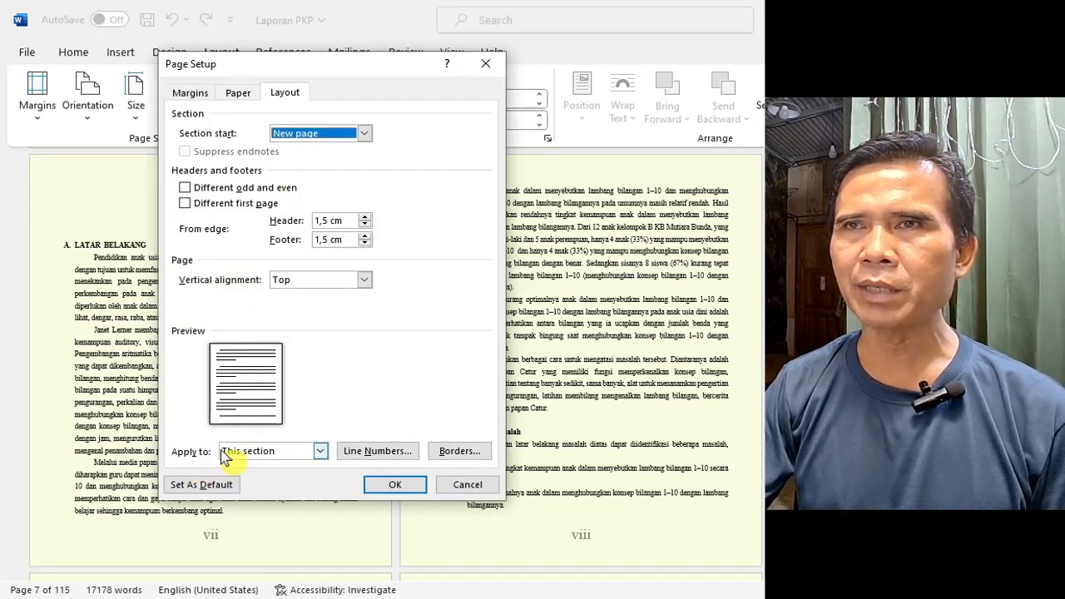
click(264, 454)
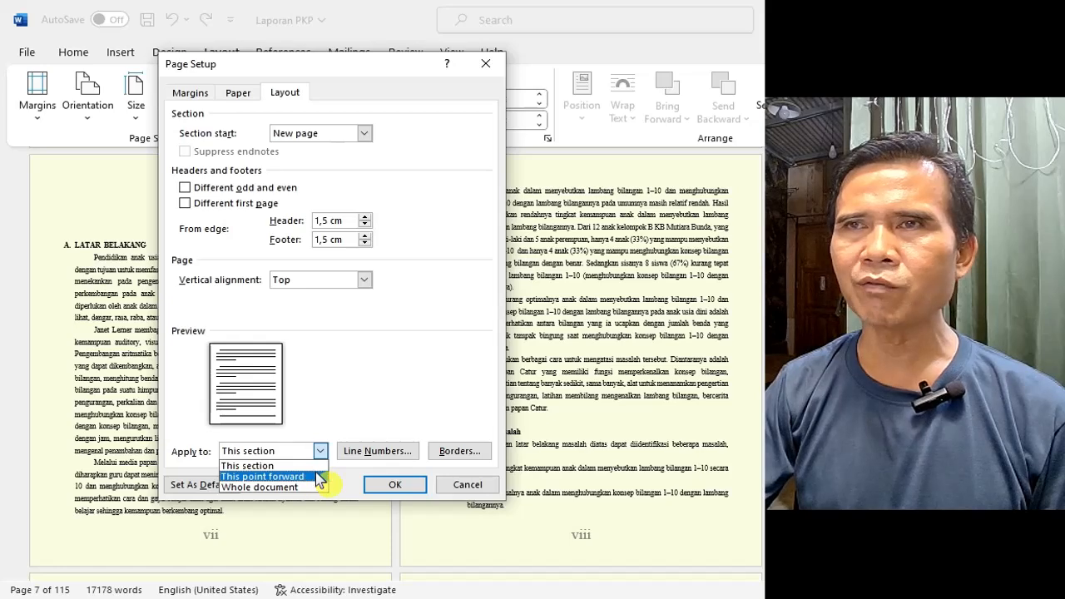
click(319, 481)
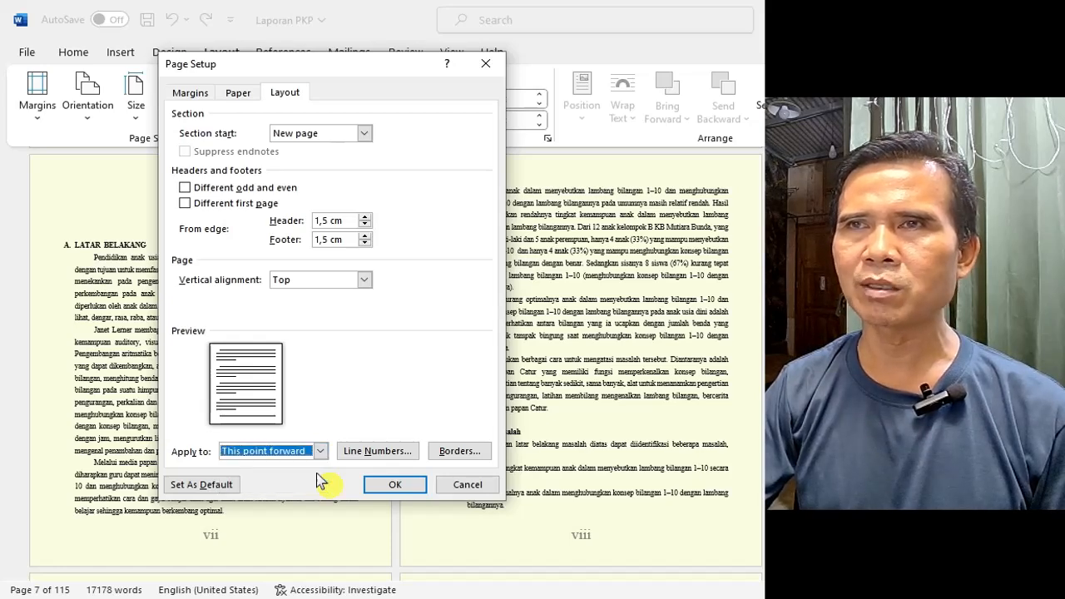
click(391, 485)
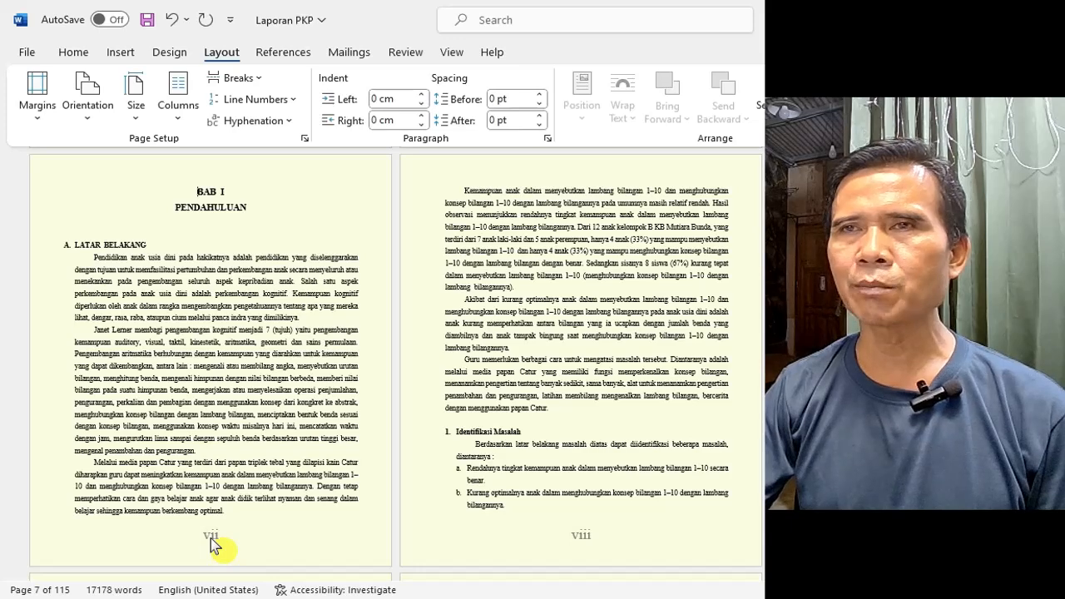
- Open the footer on the BAB I page and unlink it from the previous section
double_click(67, 553)
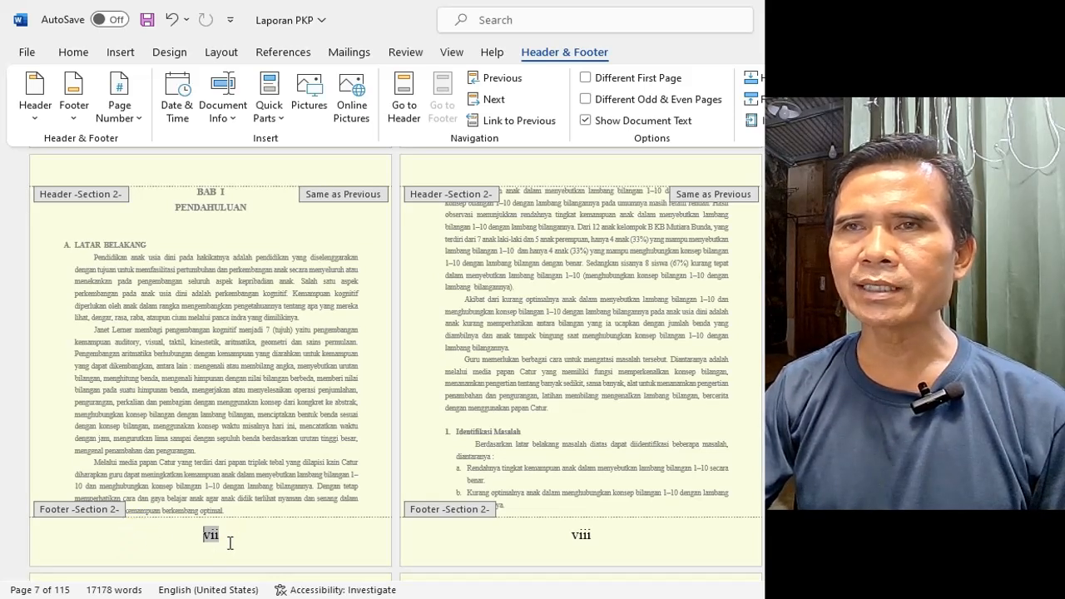
click(523, 123)
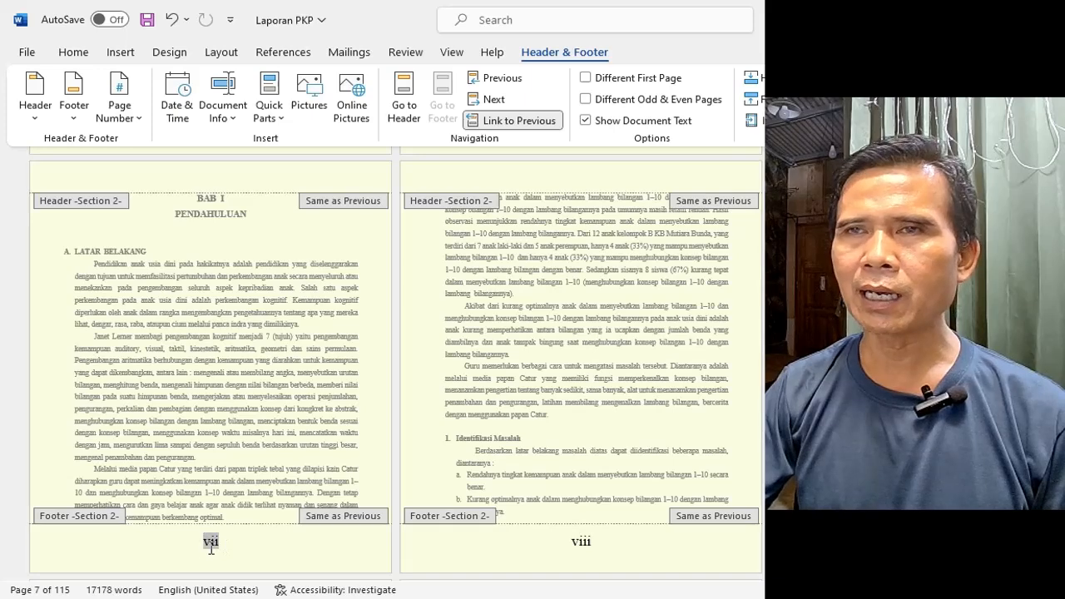
scroll(288, 266, up, 2)
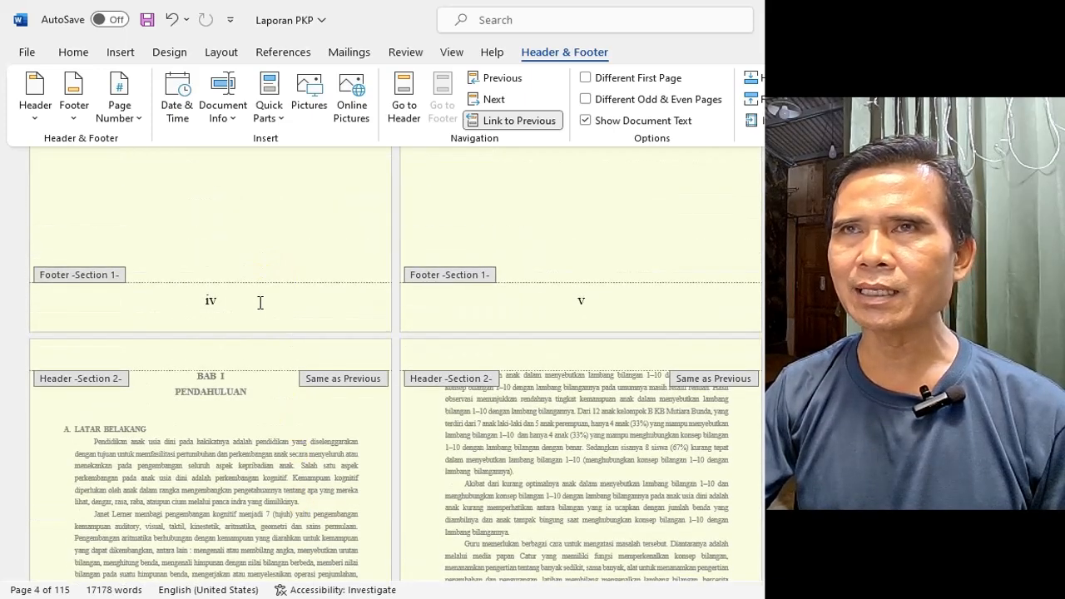
scroll(255, 345, down, 2)
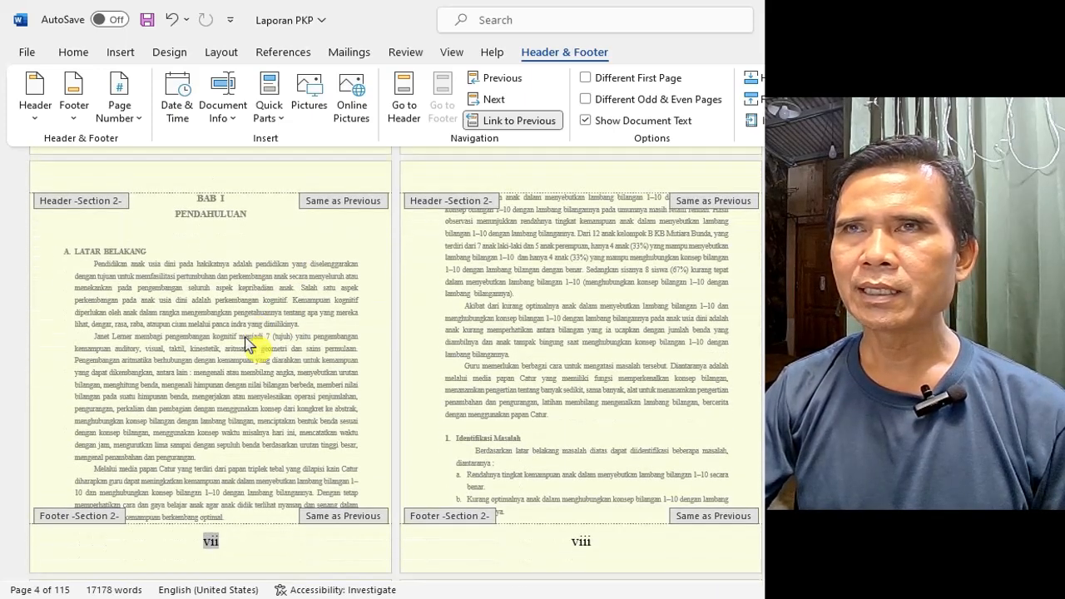
click(523, 123)
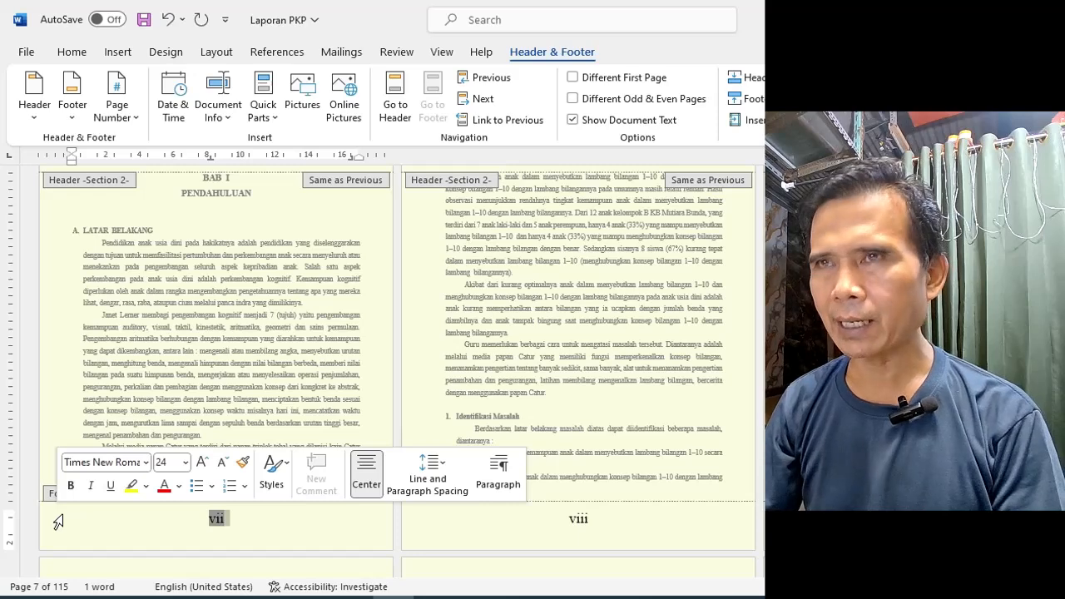
- Delete the Roman page number from the Section 2 footer
key(Delete)
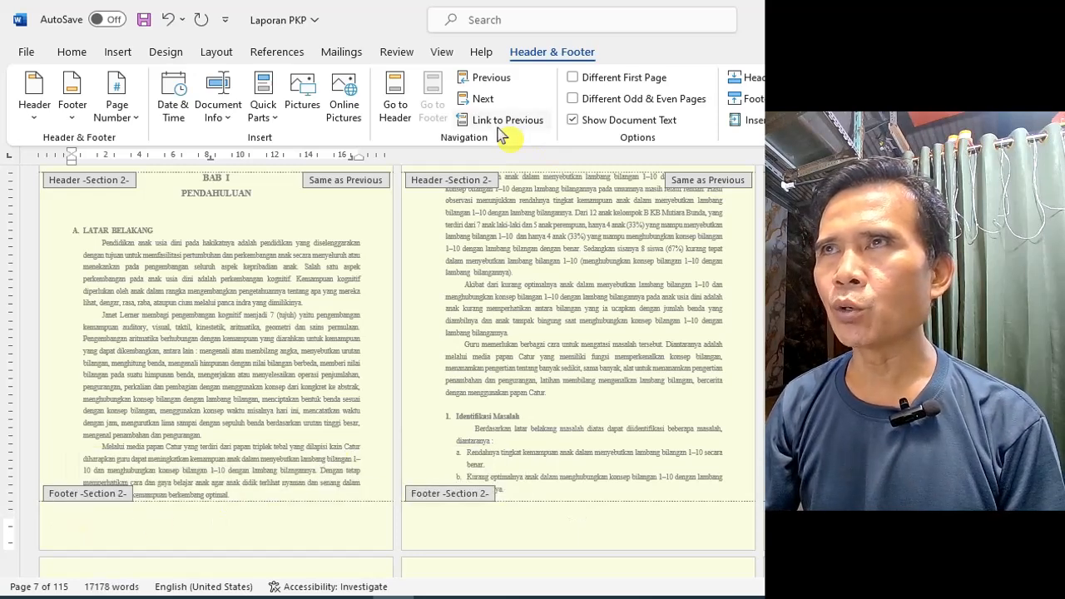
scroll(302, 291, up, 3)
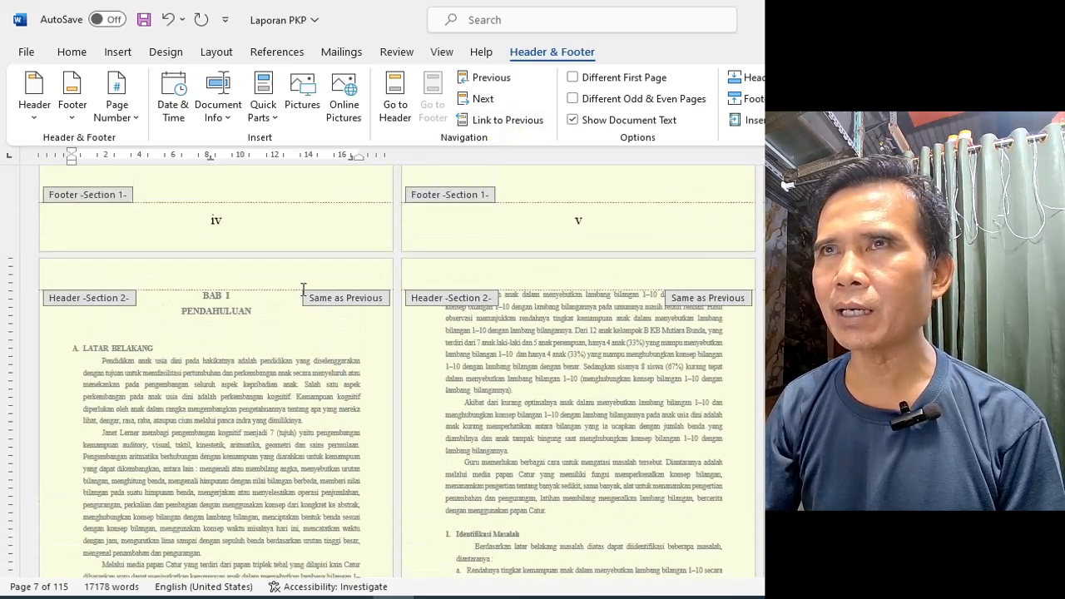
scroll(250, 350, down, 4)
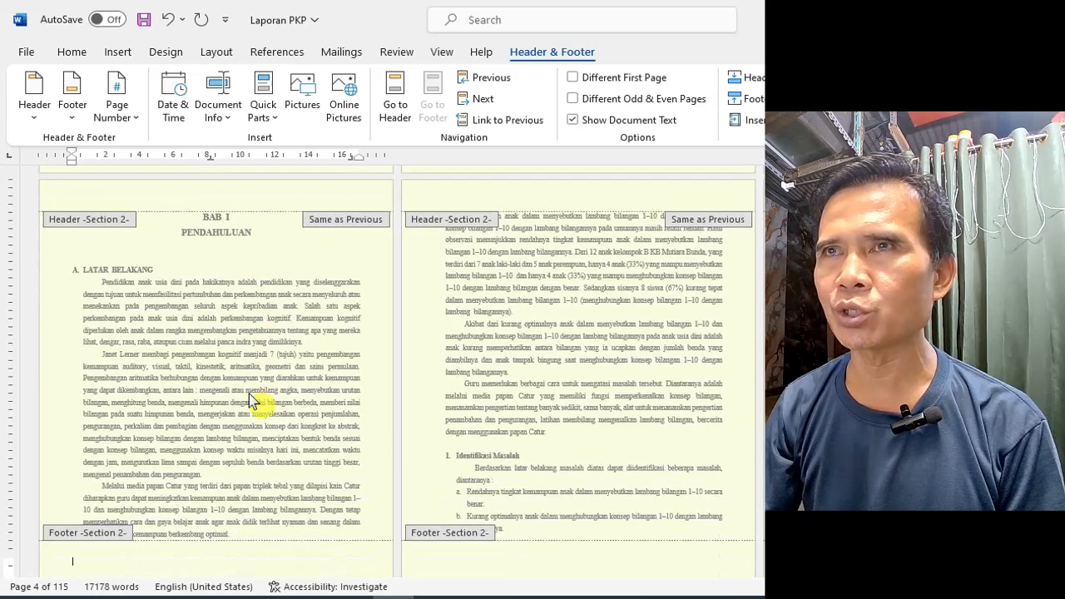
scroll(233, 435, up, 1)
scroll(236, 438, up, 1)
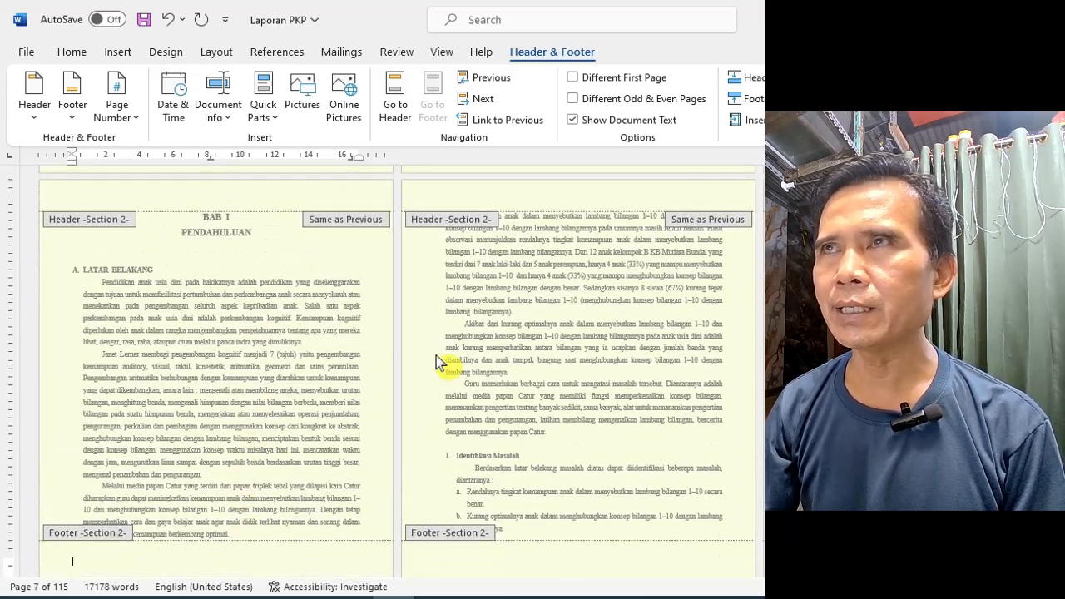
- Enable a different first page for Section 2 and insert a Plain Number 2 page number at the bottom of its first page
click(581, 80)
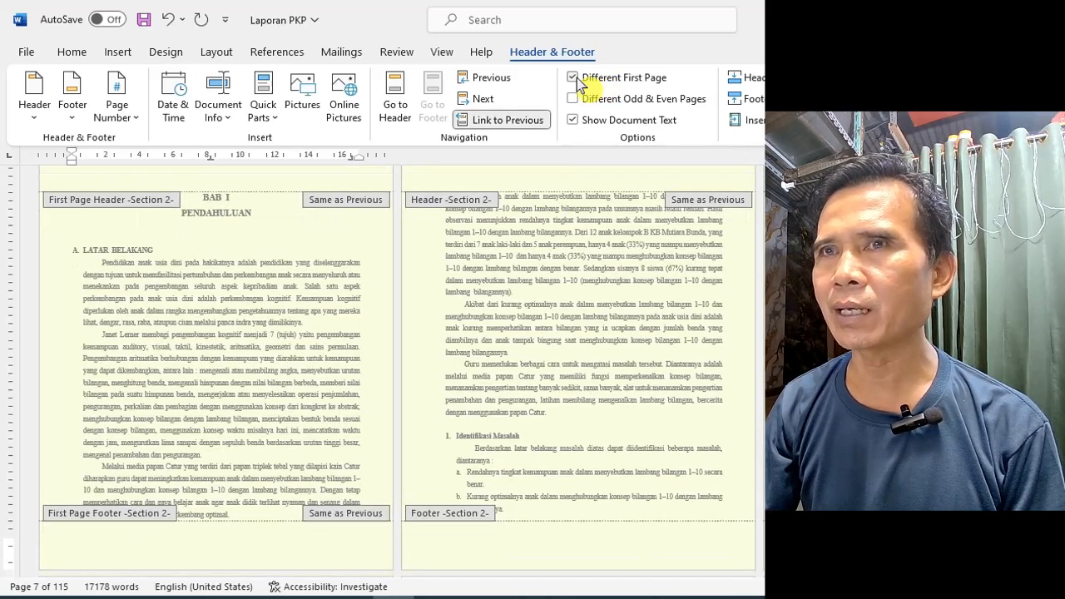
click(129, 119)
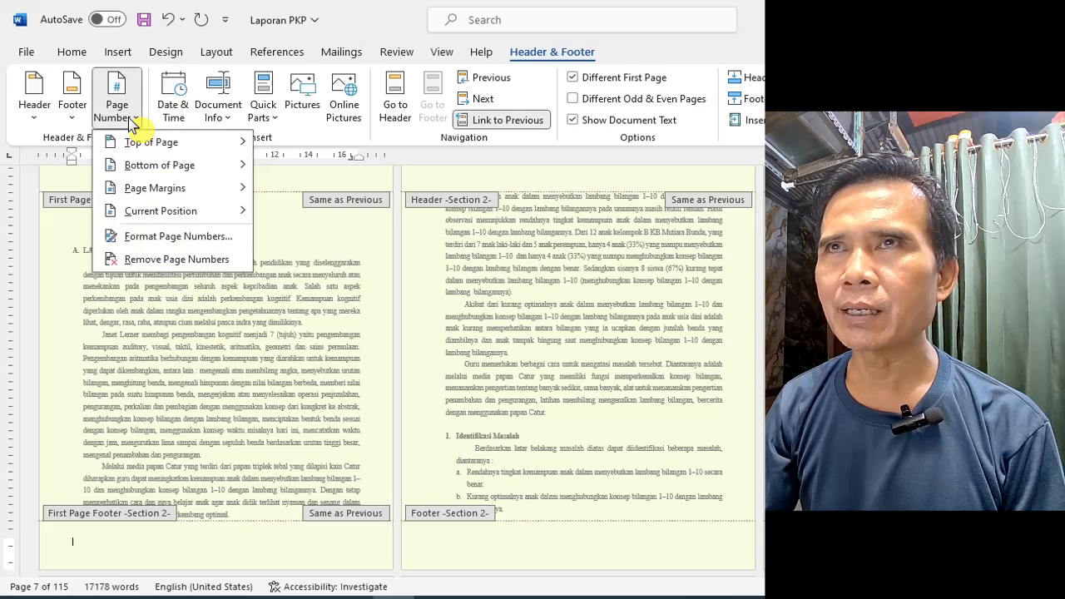
mouse_move(147, 165)
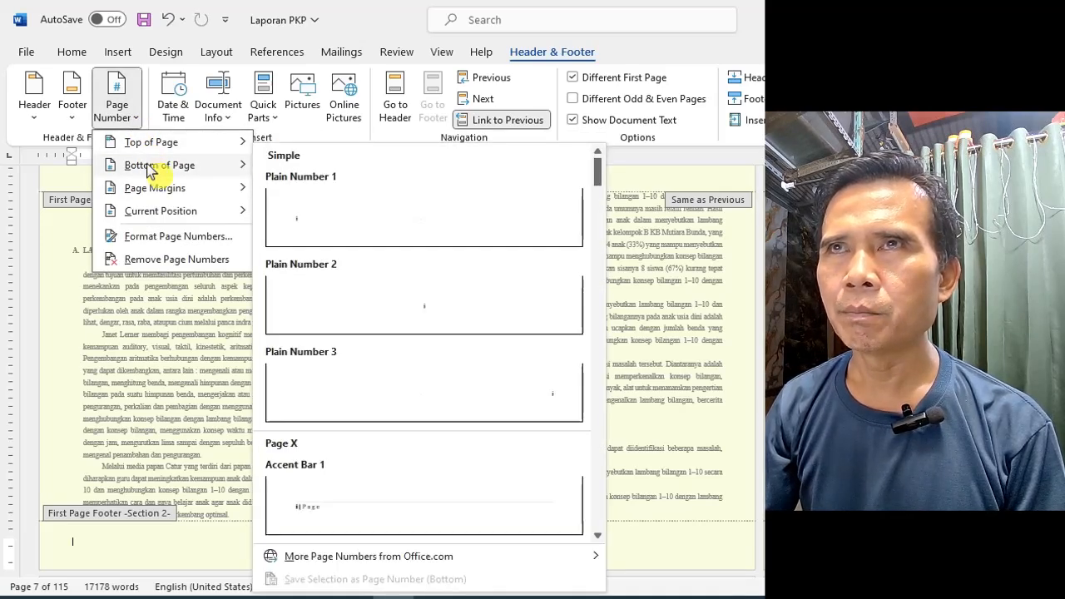
click(418, 321)
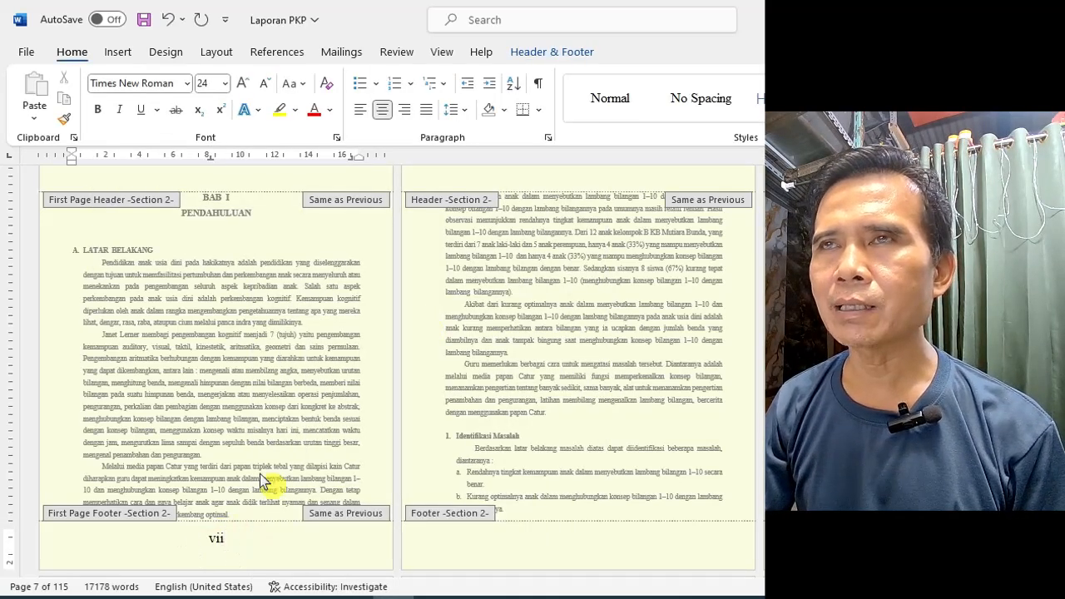
scroll(302, 374, up, 3)
scroll(300, 391, down, 3)
scroll(275, 416, down, 1)
scroll(254, 454, up, 1)
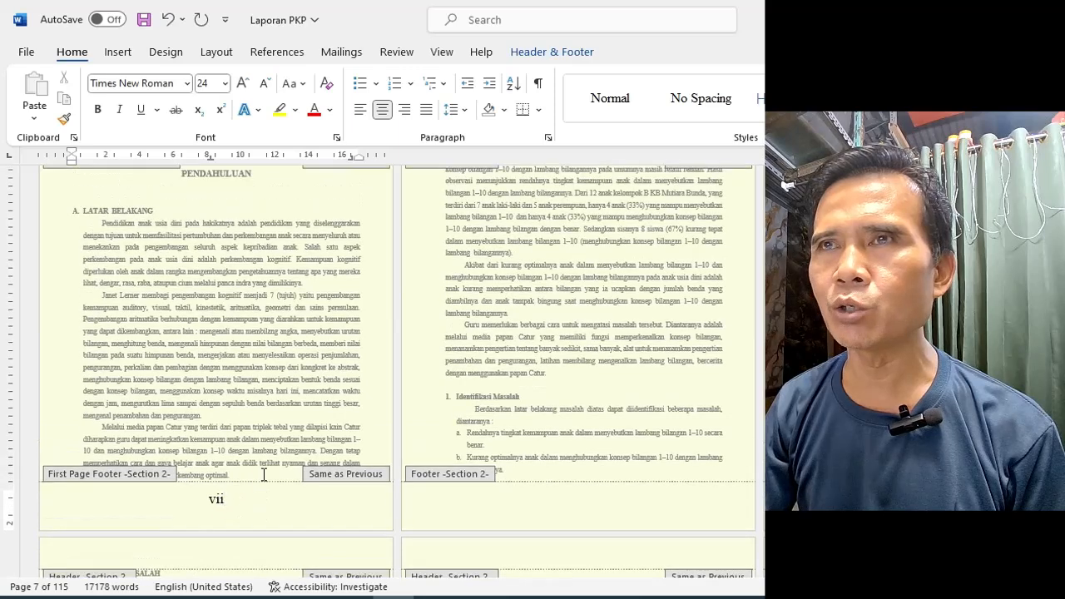
scroll(264, 481, up, 1)
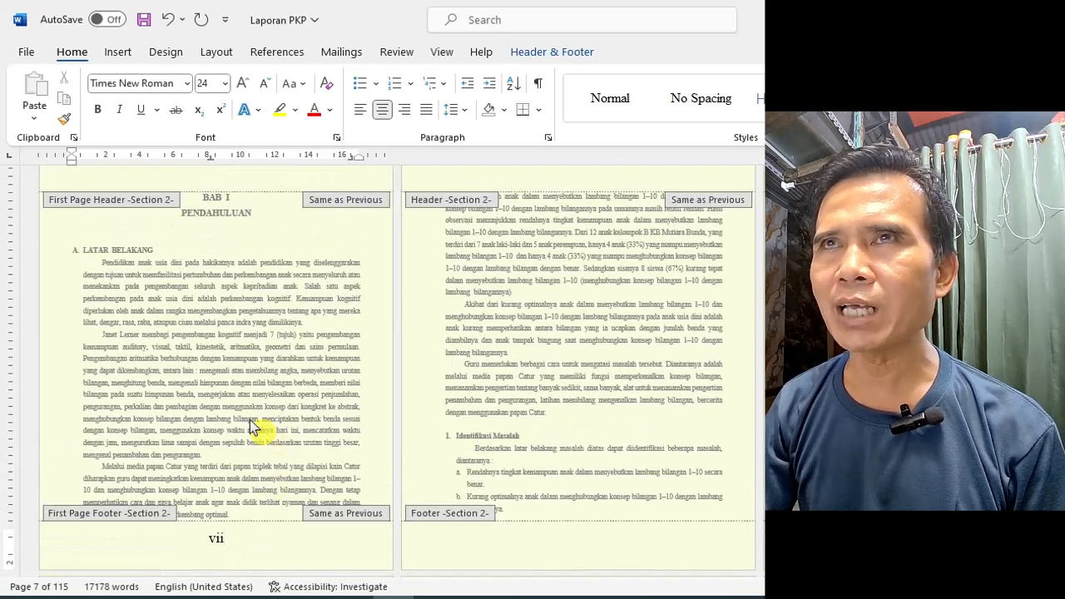
- Format the Section 2 page numbers as 1, 2, 3, ... and start the numbering at 1
click(528, 53)
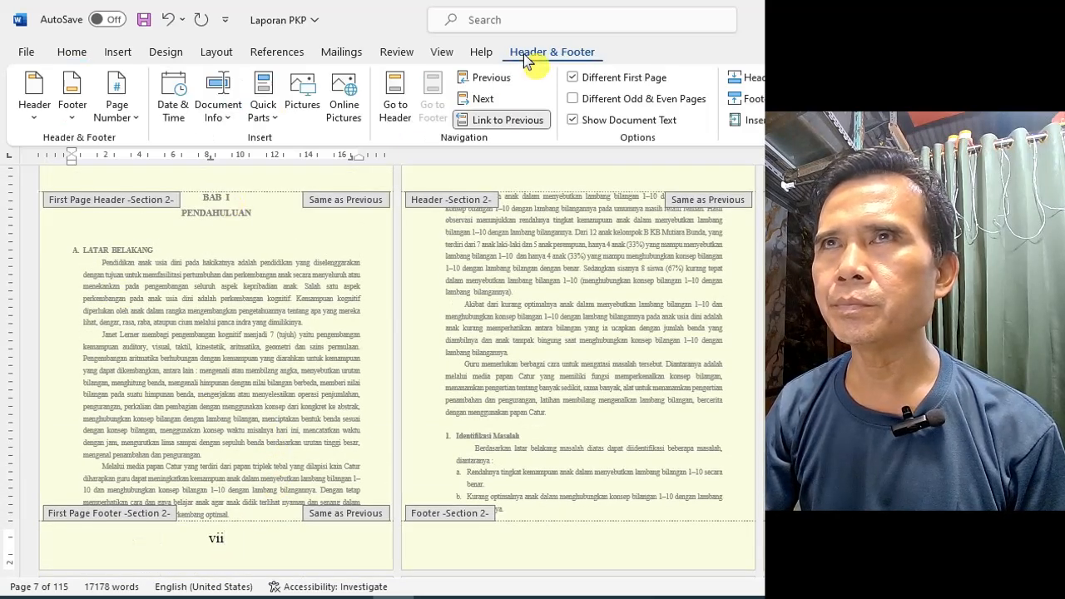
click(138, 121)
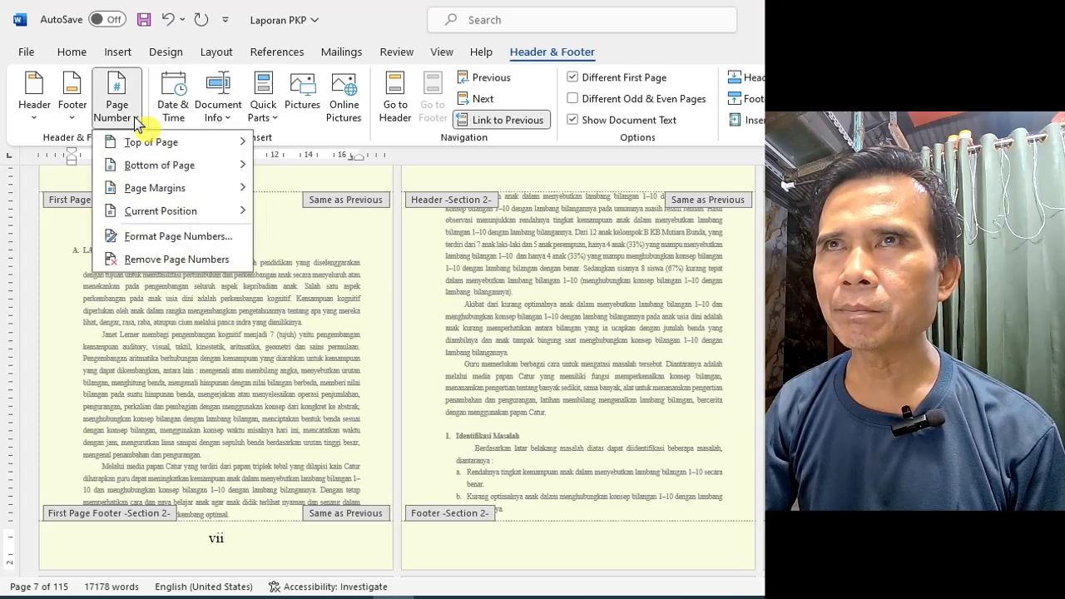
click(153, 238)
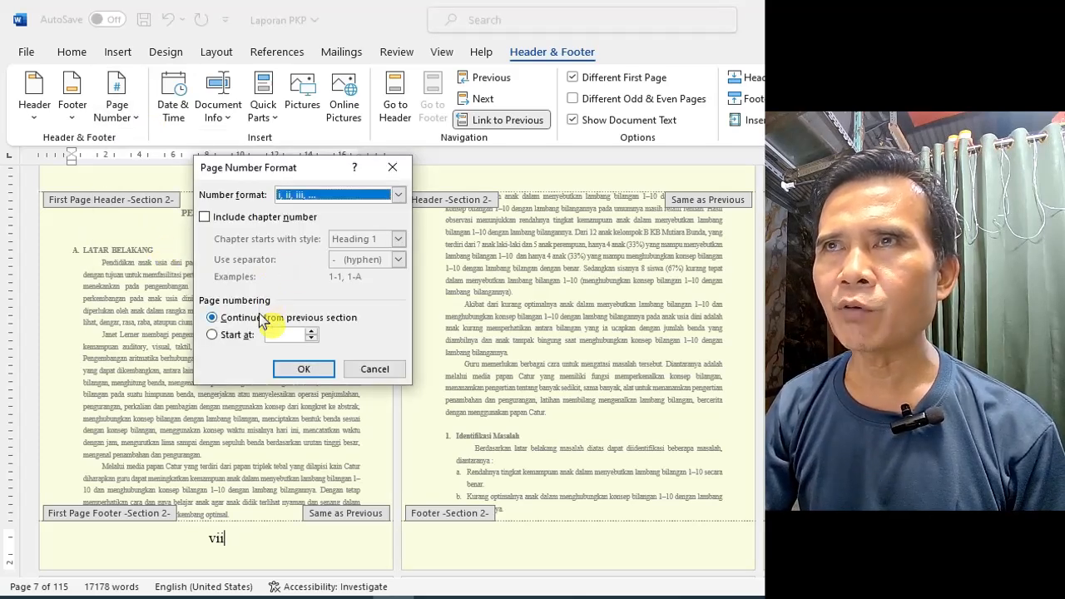
click(398, 196)
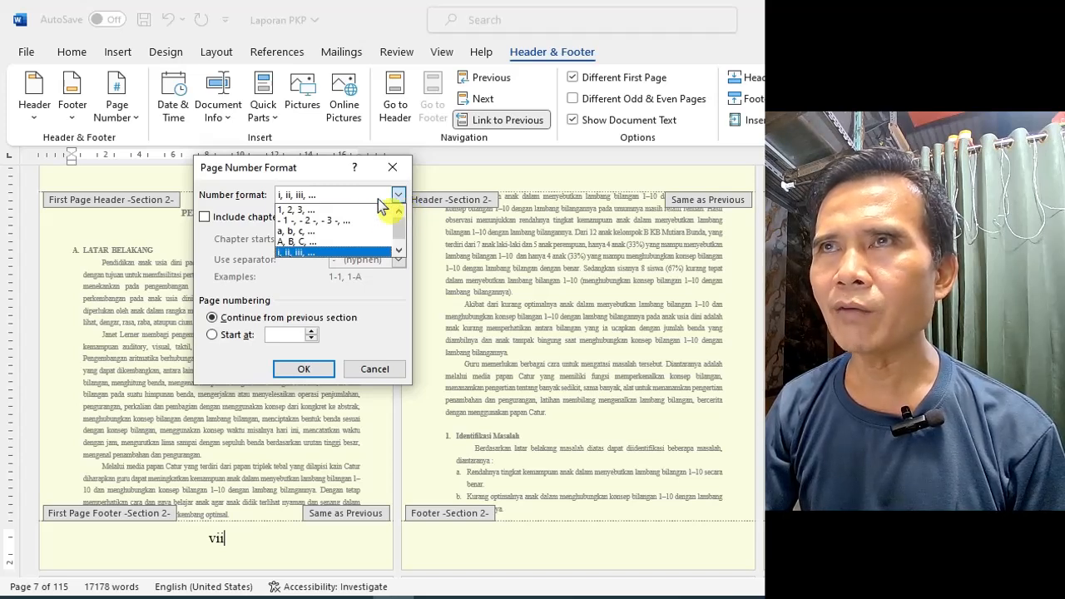
click(312, 210)
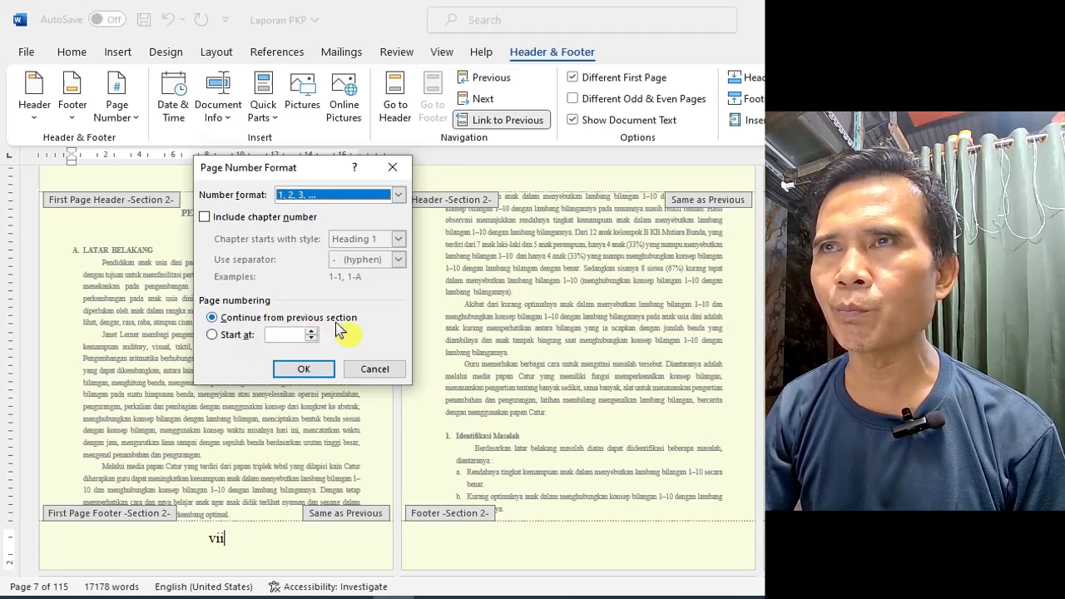
click(226, 338)
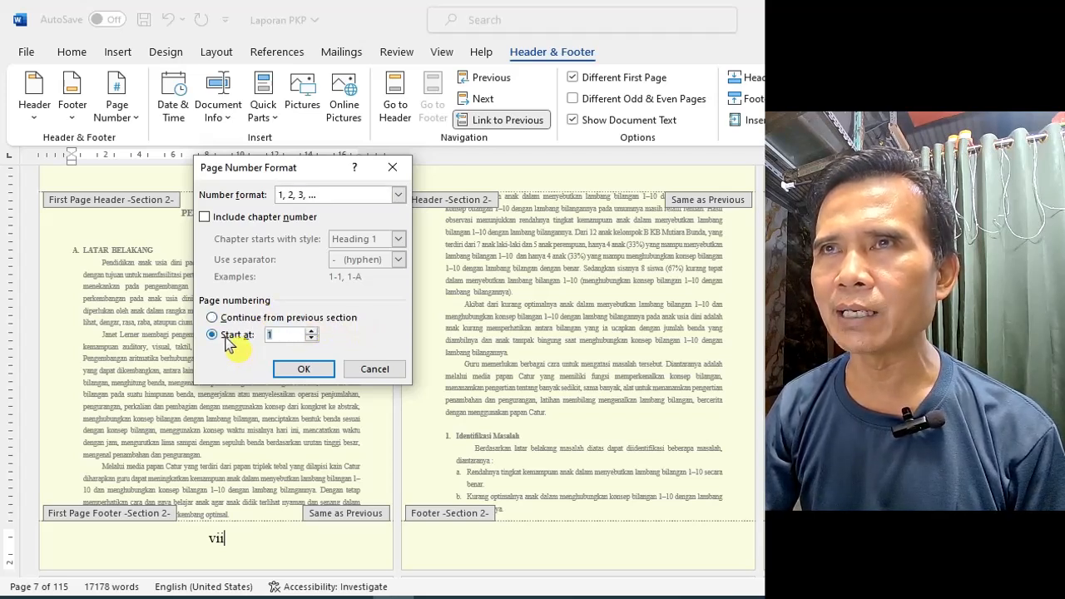
click(303, 370)
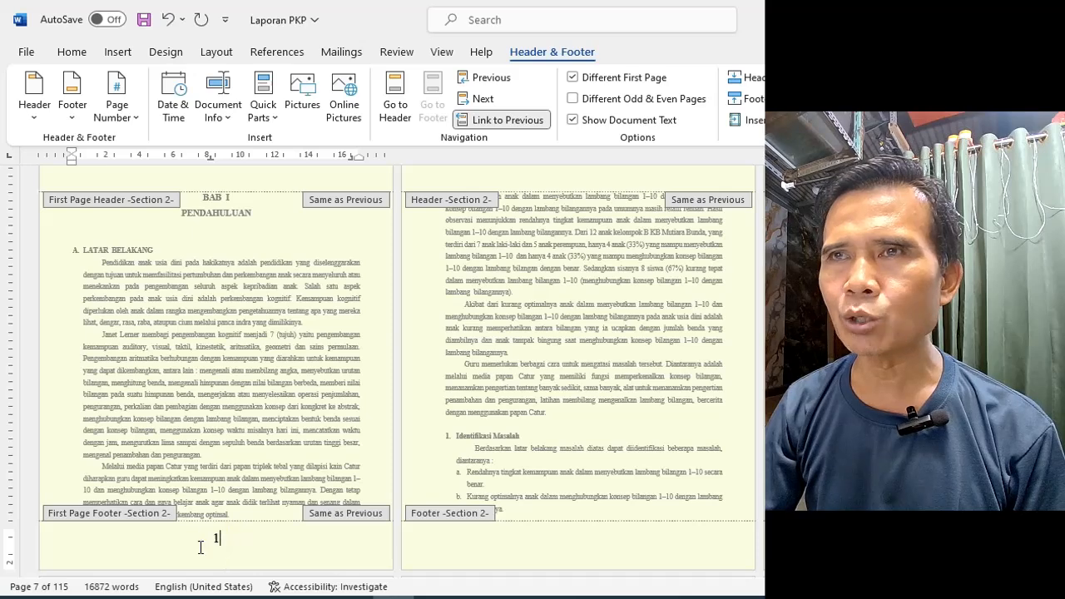
- Unlink the Section 2 header on the page after the BAB I title page from the previous section
scroll(424, 445, up, 1)
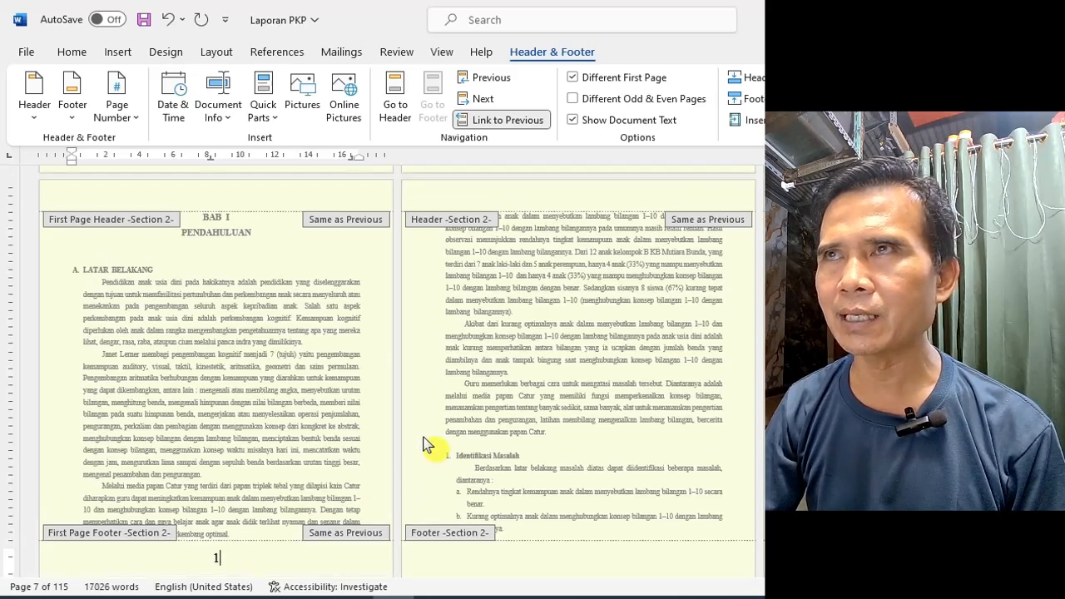
click(497, 186)
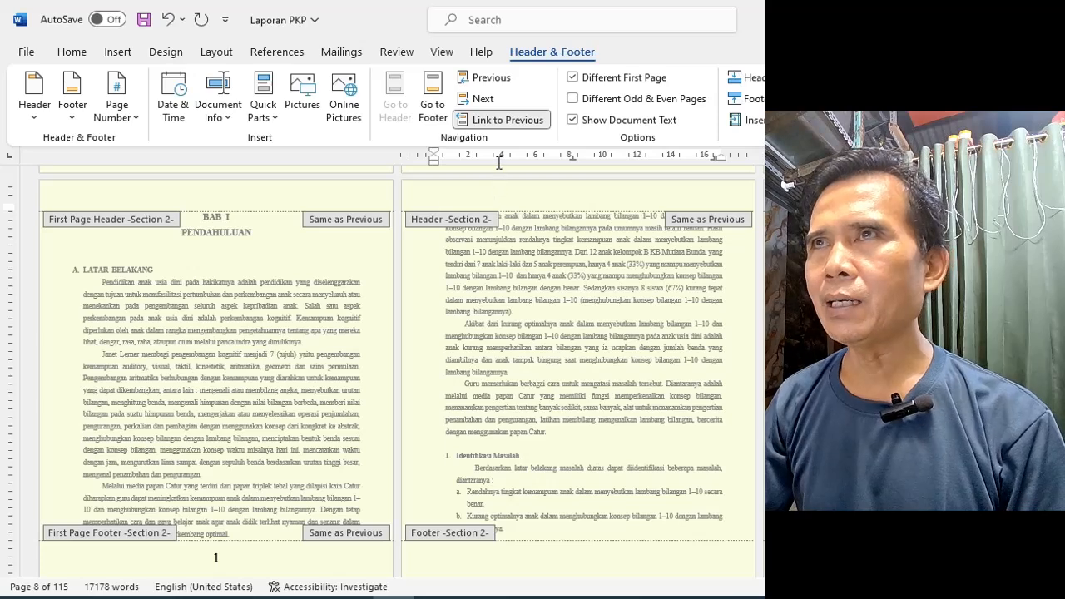
click(499, 121)
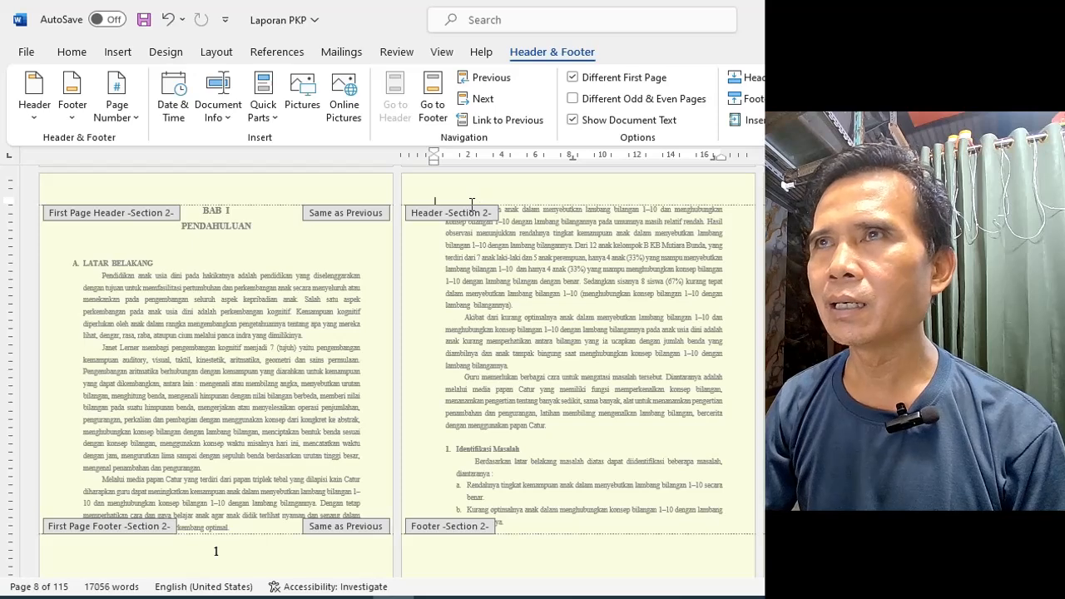
scroll(470, 208, up, 10)
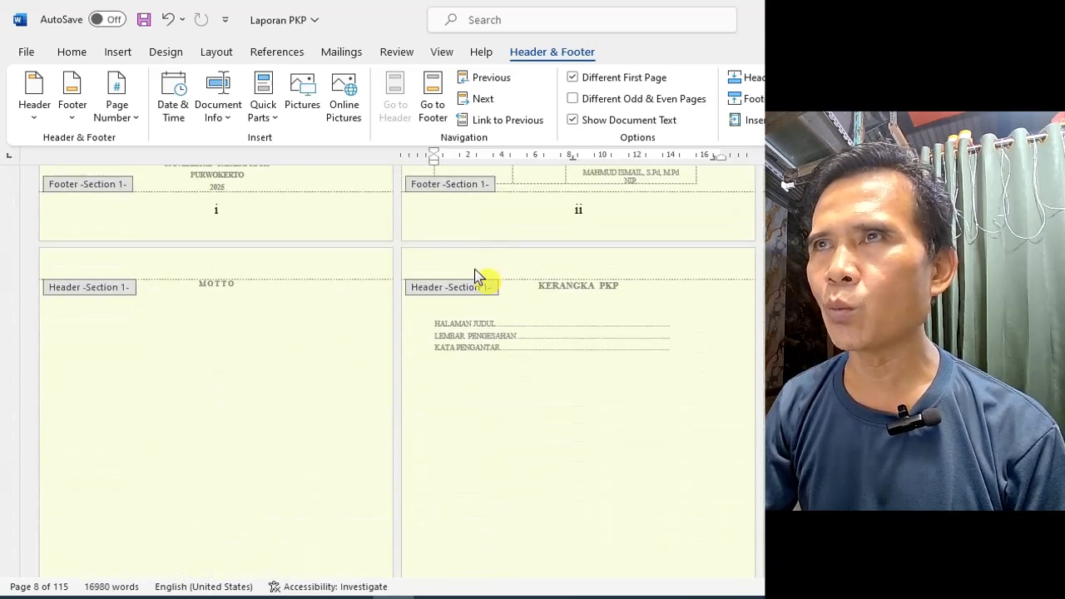
scroll(478, 276, down, 8)
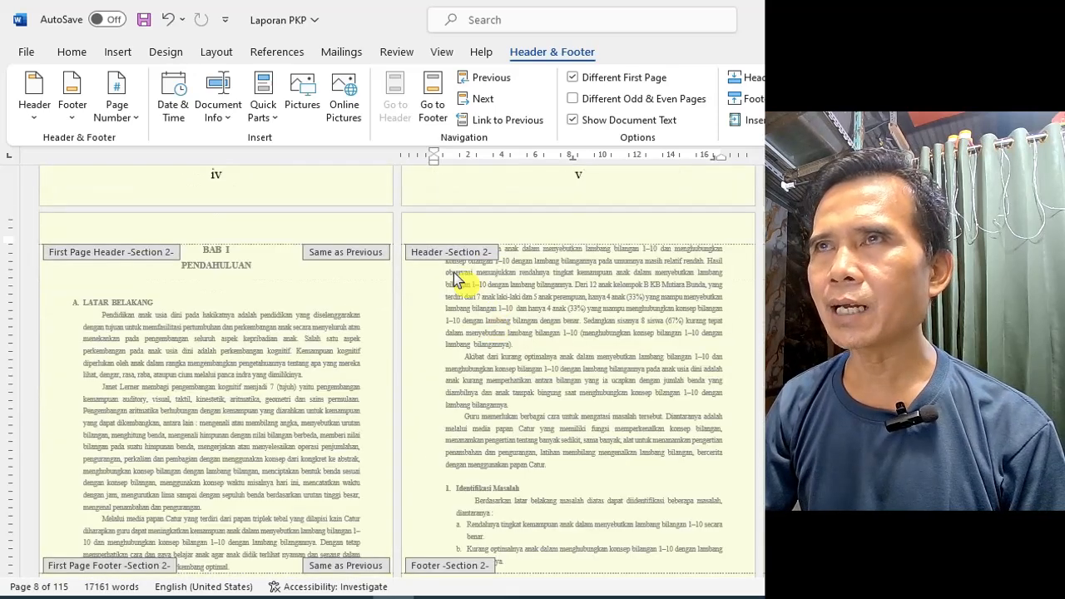
- Insert a Plain Number 3 page number at the top of the page in the Section 2 header
click(133, 121)
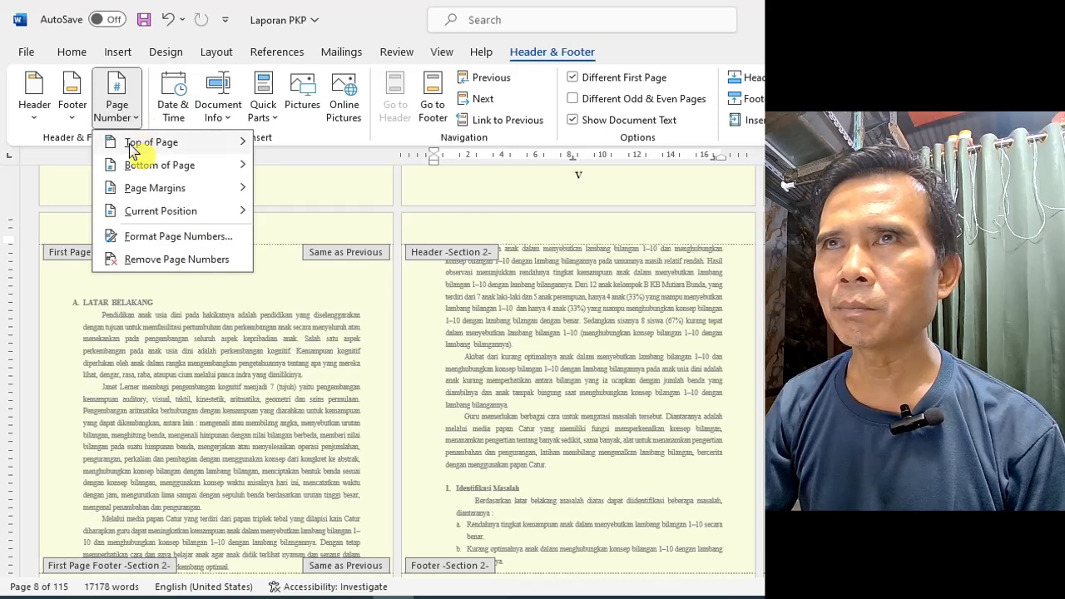
mouse_move(136, 143)
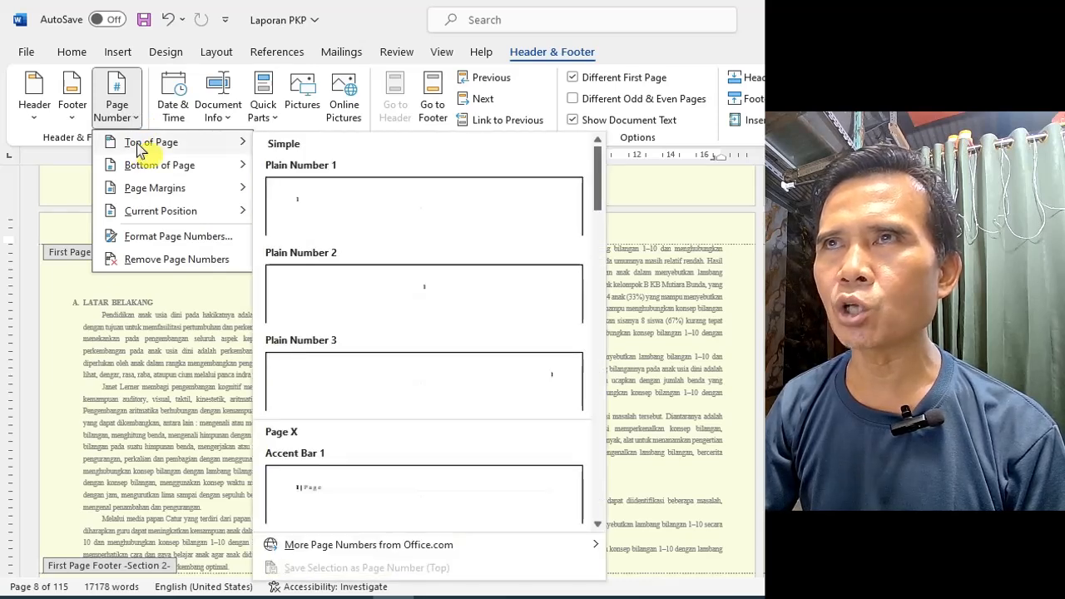
click(470, 390)
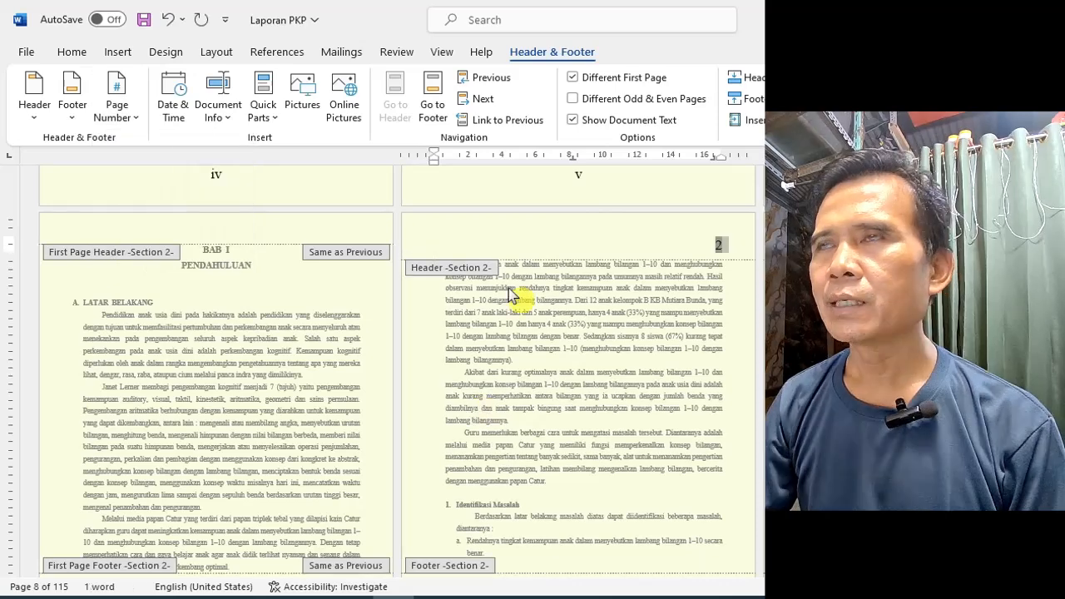
- Start a new section at the BAB II heading by applying the page setup layout from this point forward
scroll(542, 309, down, 1)
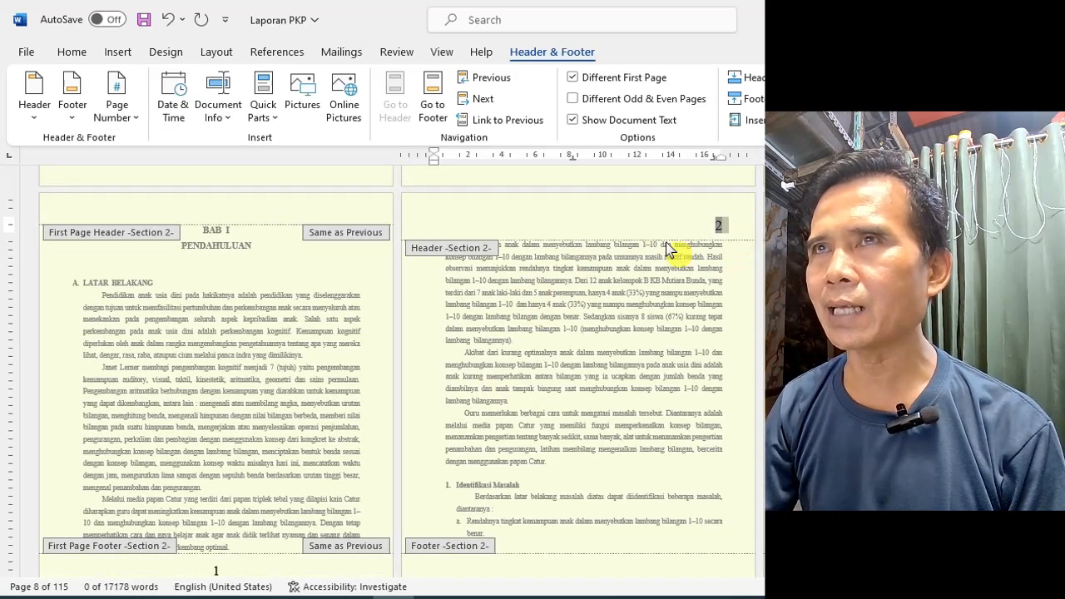
scroll(269, 345, down, 1)
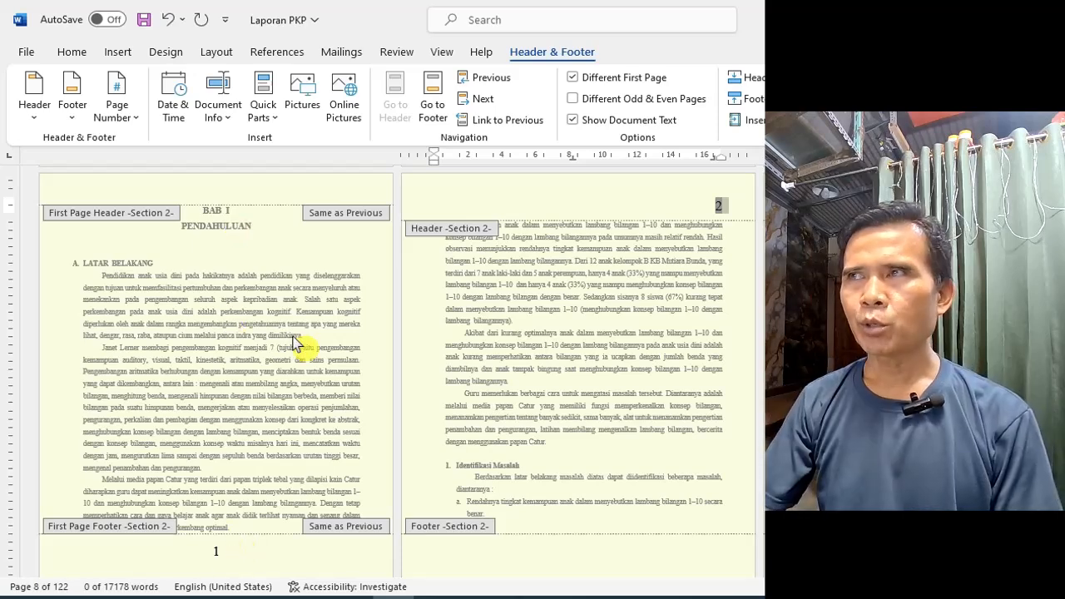
scroll(282, 341, down, 8)
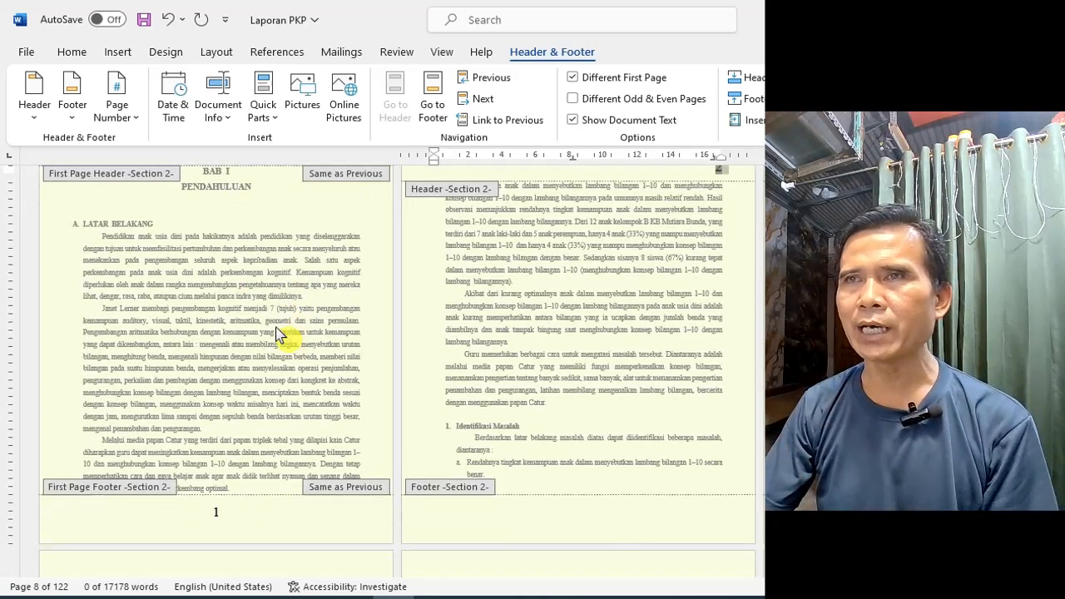
scroll(282, 356, down, 1)
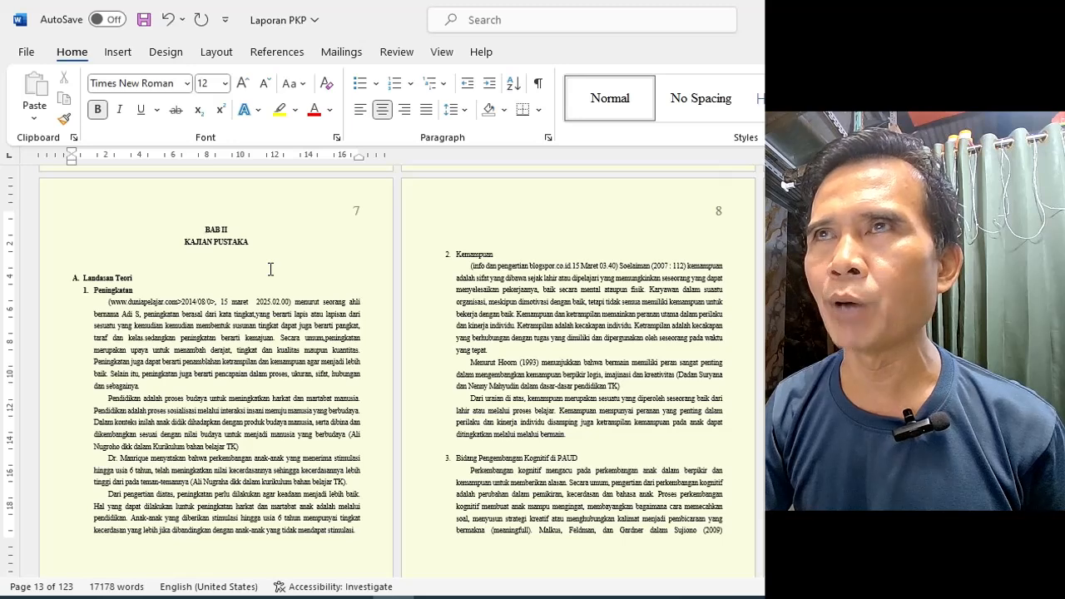
click(218, 53)
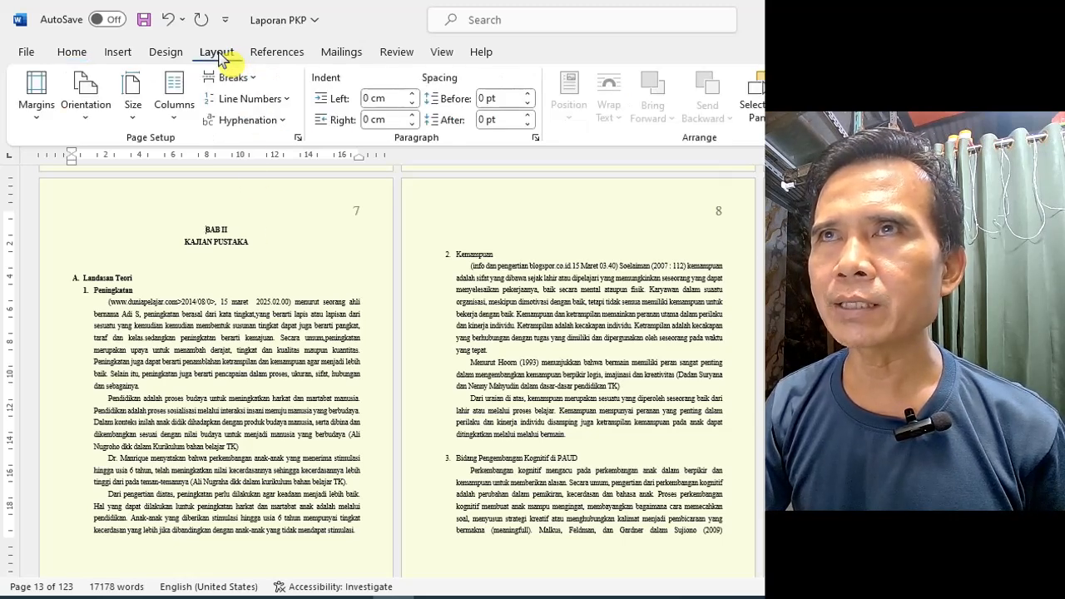
click(298, 138)
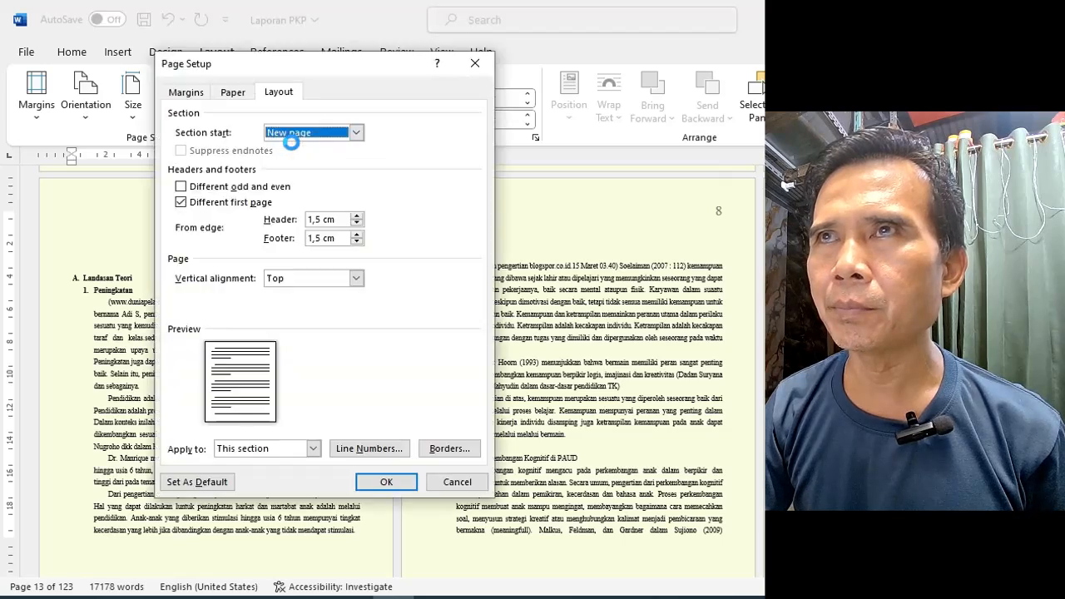
click(284, 450)
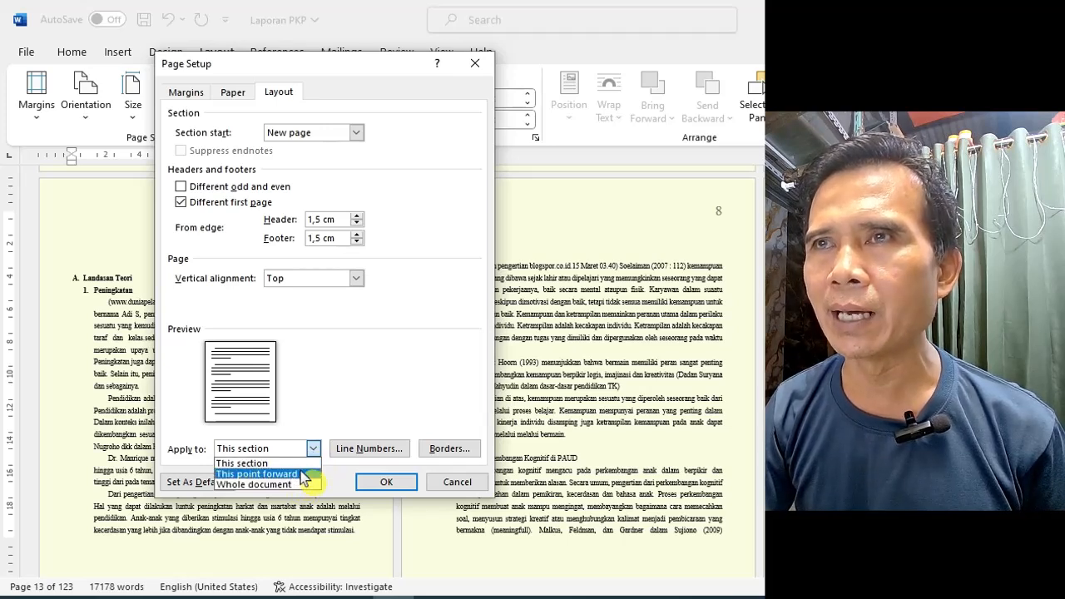
click(306, 477)
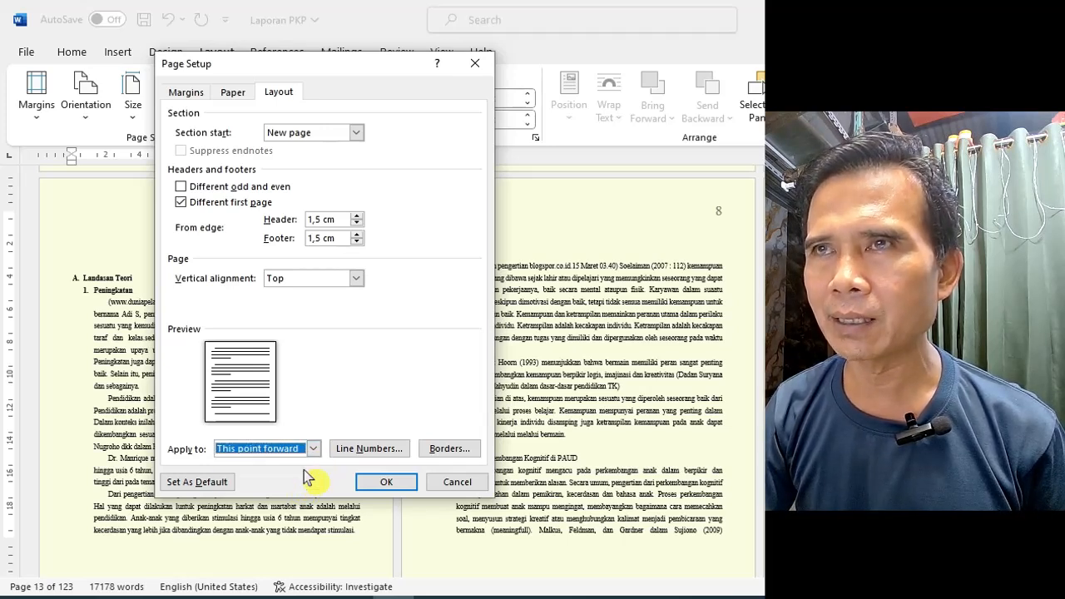
click(406, 484)
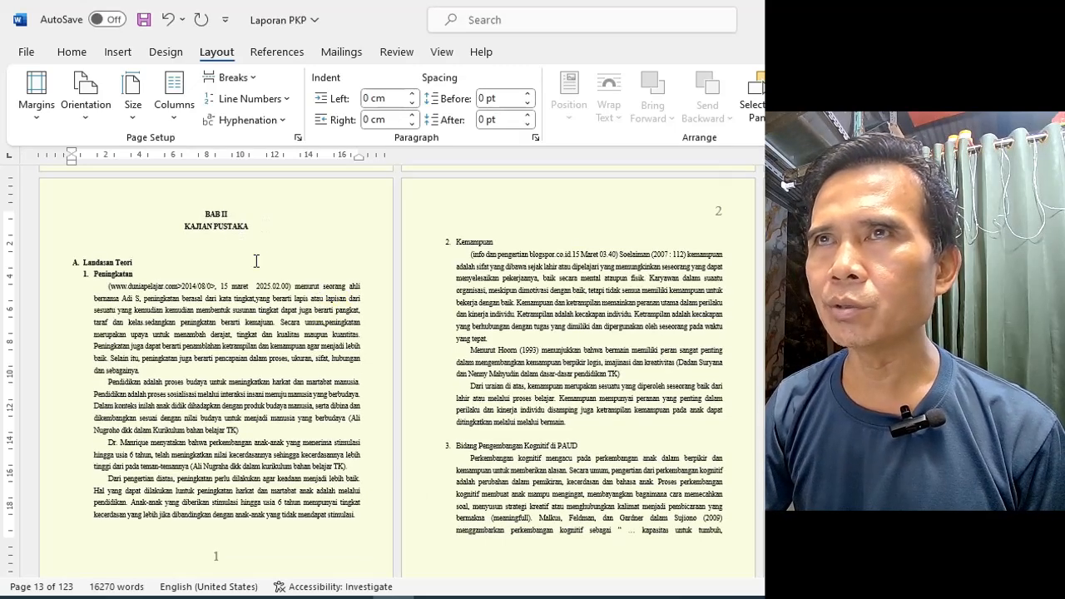
- Set the page numbering of the BAB II section to continue from the previous section
scroll(216, 522, down, 1)
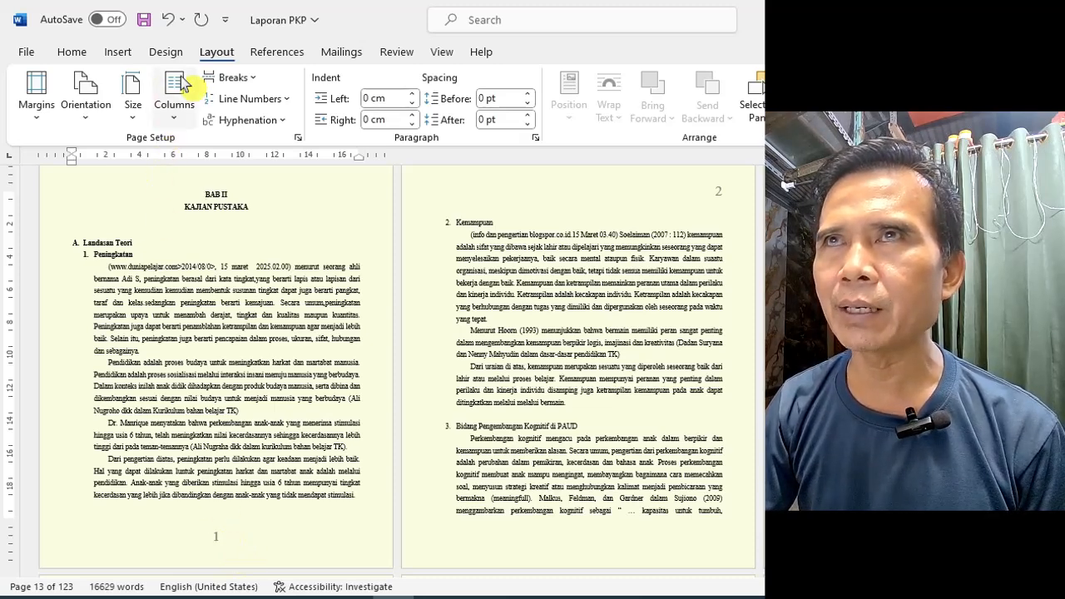
double_click(73, 561)
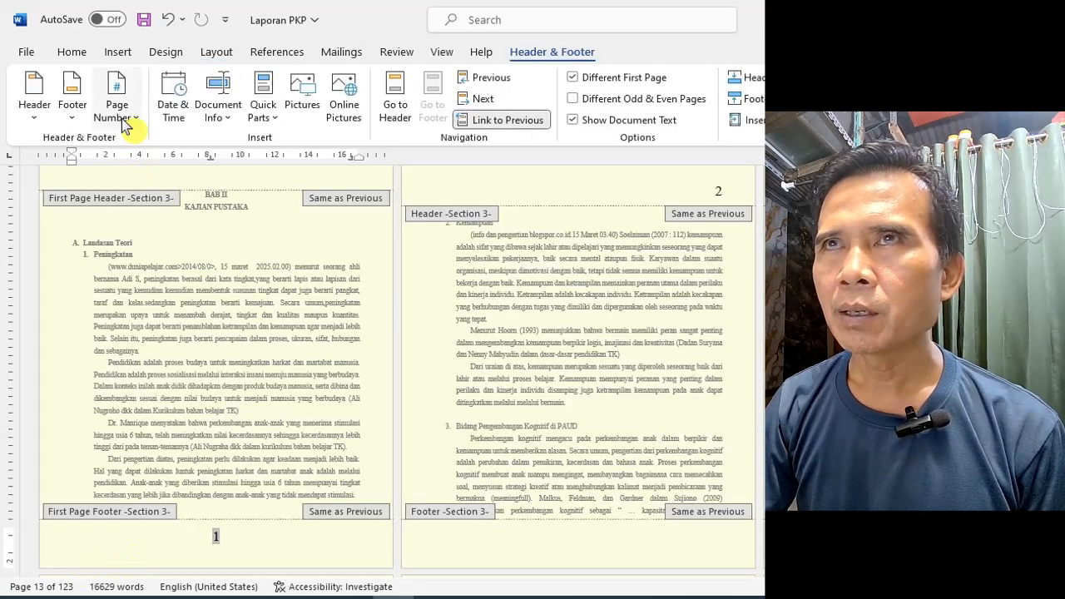
click(129, 125)
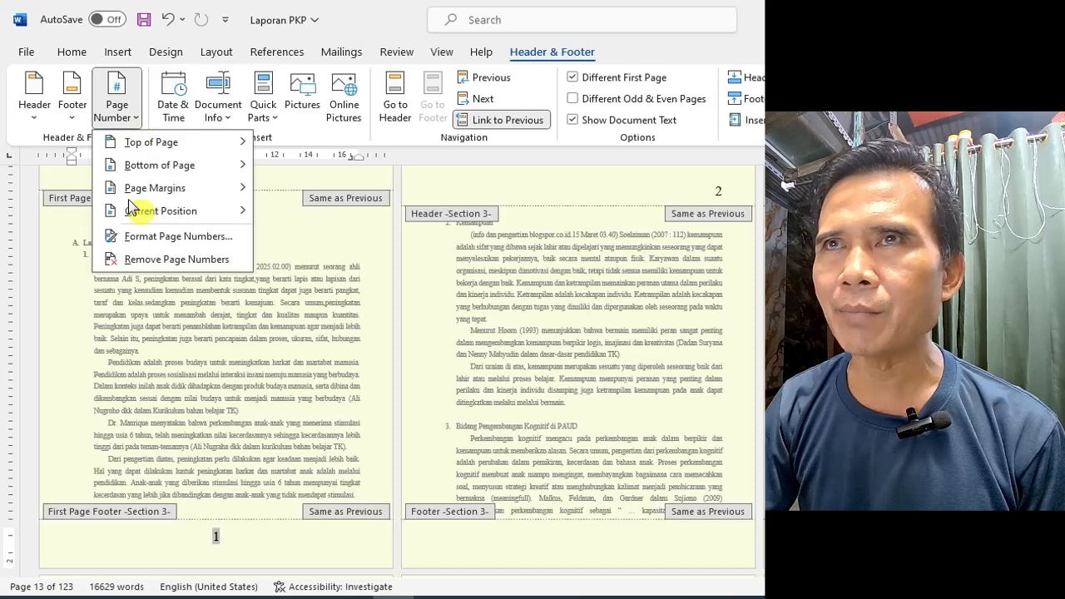
click(142, 240)
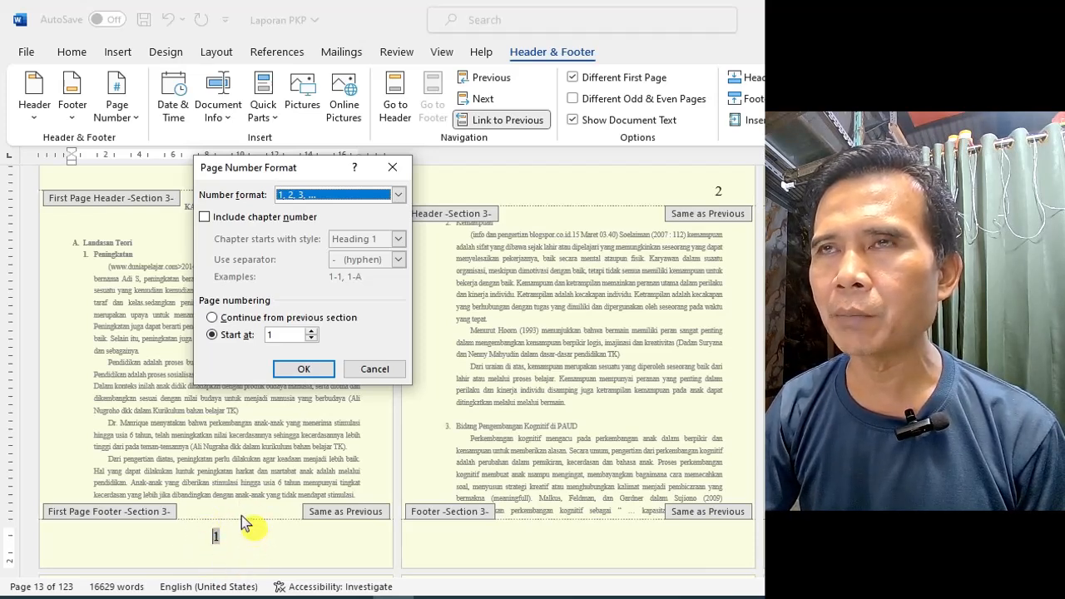
click(232, 319)
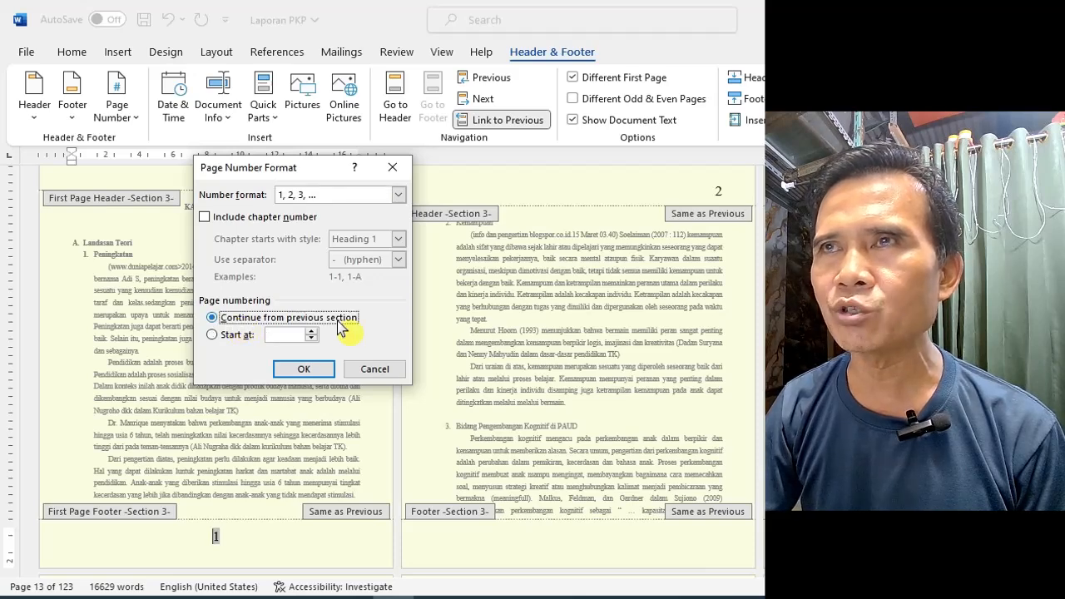
click(309, 369)
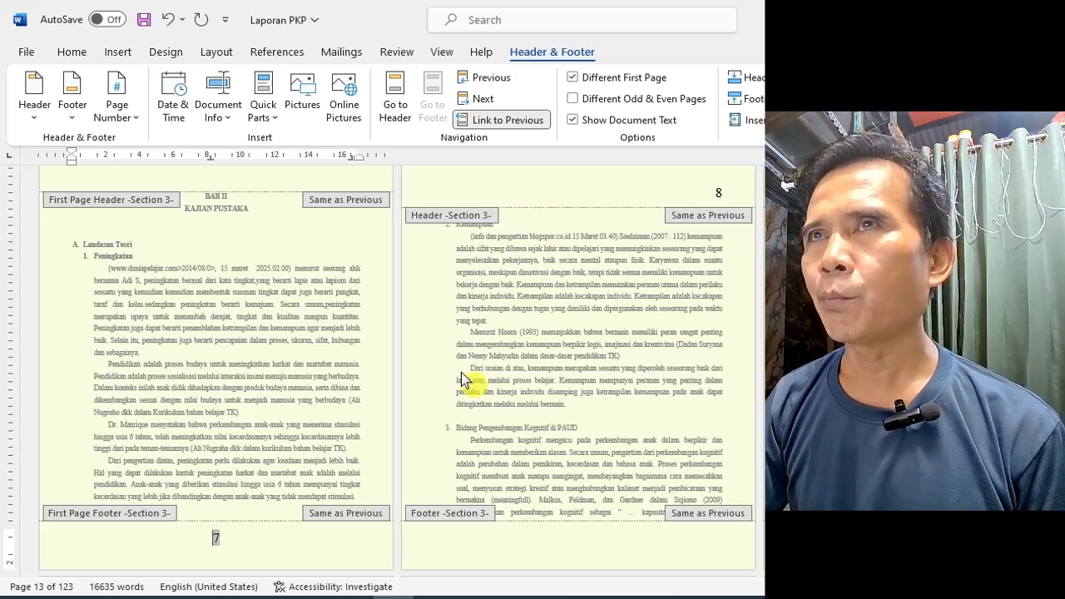
- Close header and footer editing and start a new section at the BAB III heading by applying the page setup from this point forward
scroll(286, 387, down, 5)
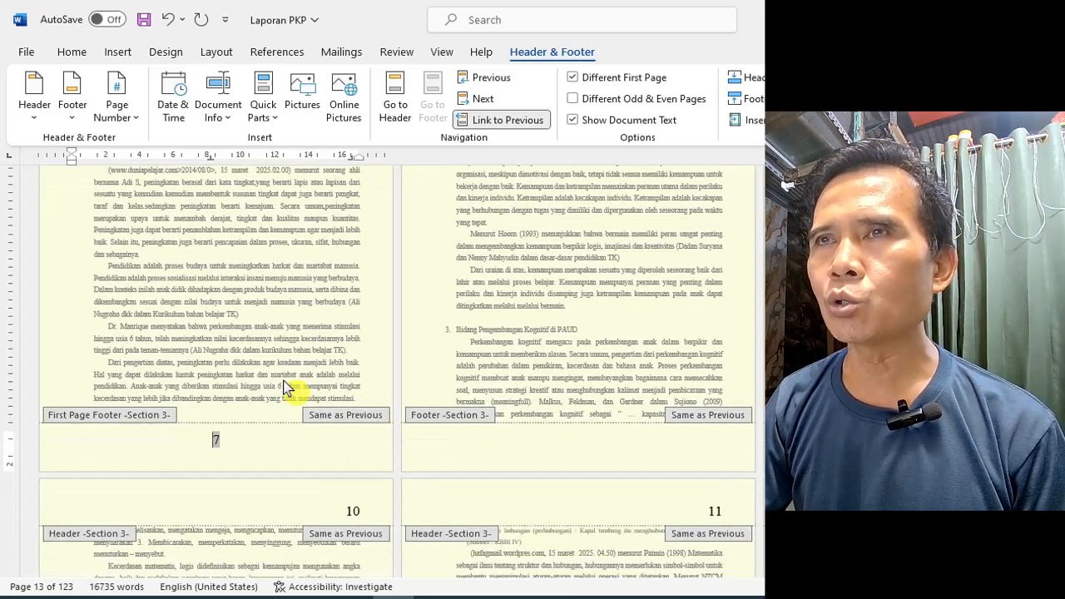
scroll(290, 384, down, 12)
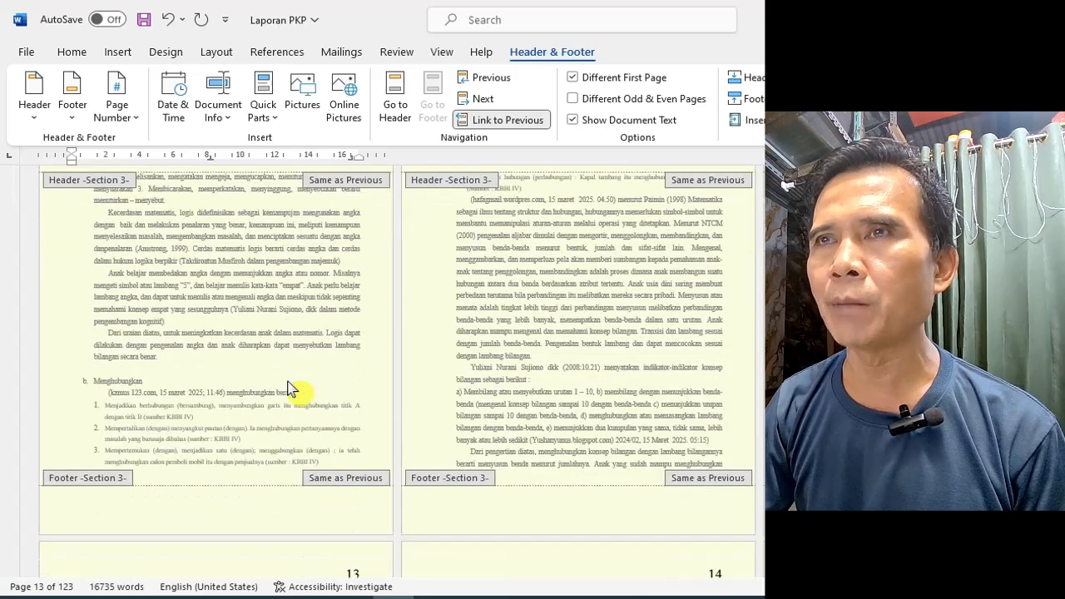
double_click(291, 308)
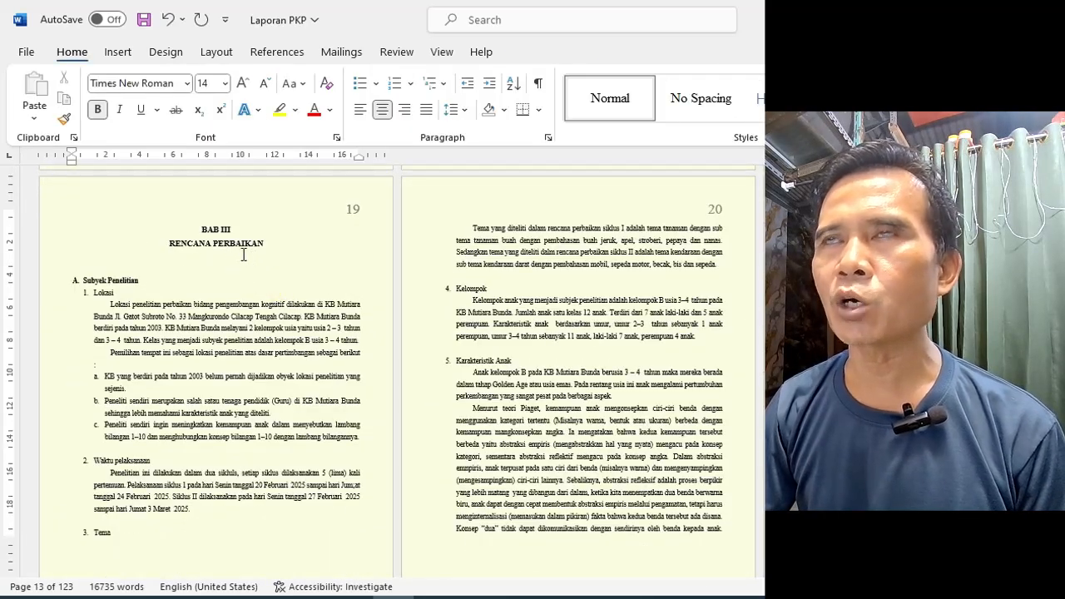
click(200, 229)
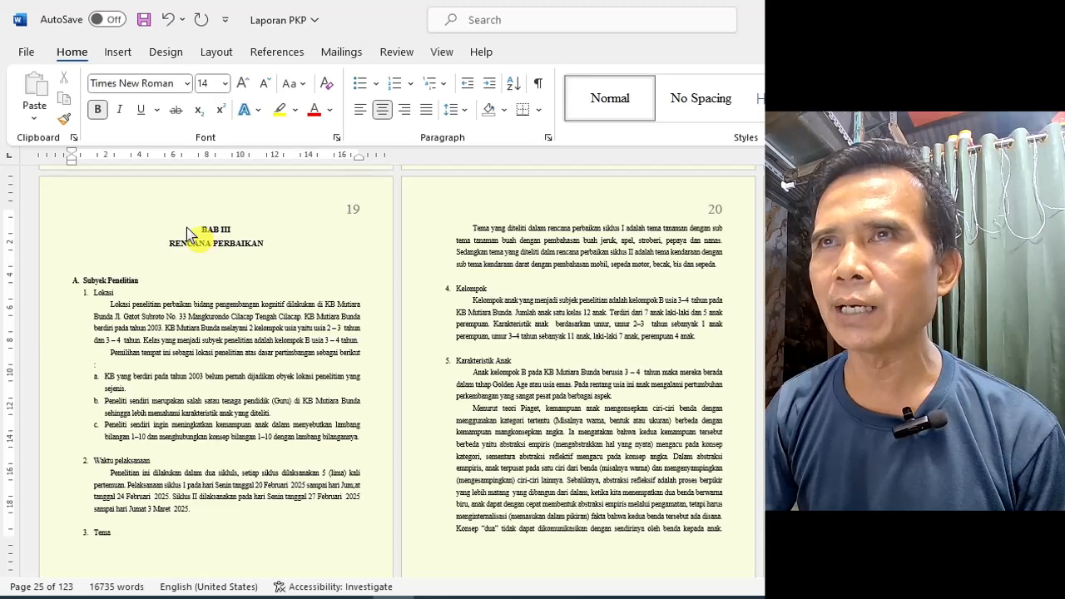
click(214, 54)
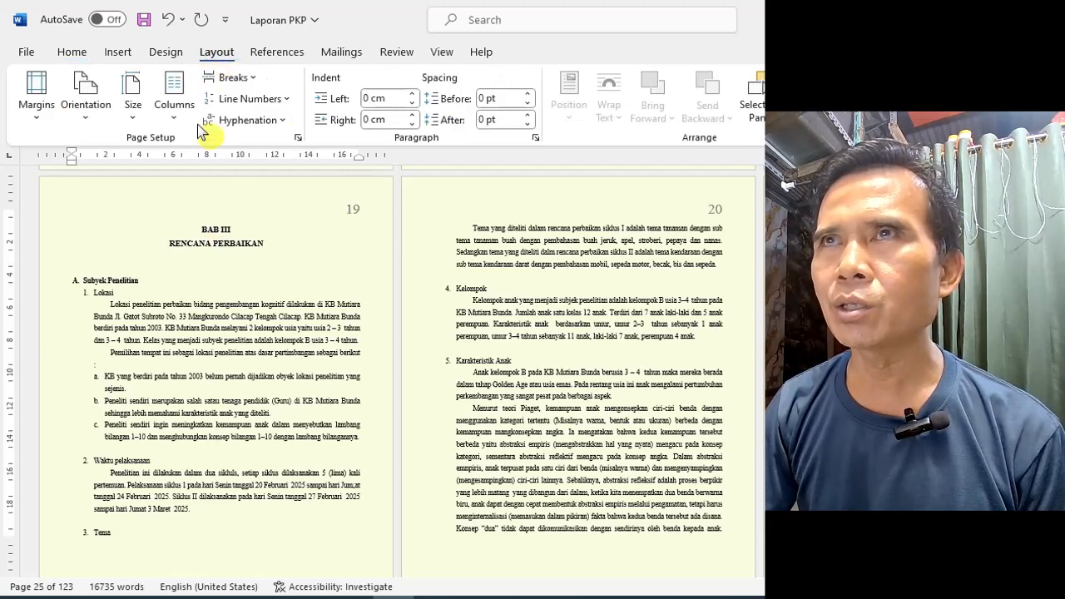
click(297, 138)
click(258, 449)
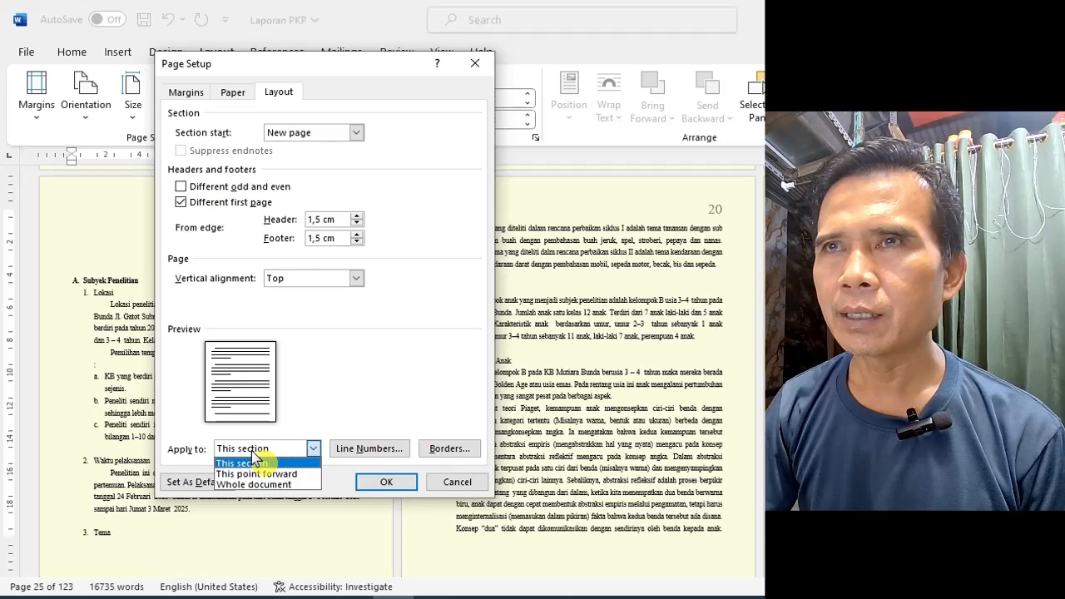
click(279, 475)
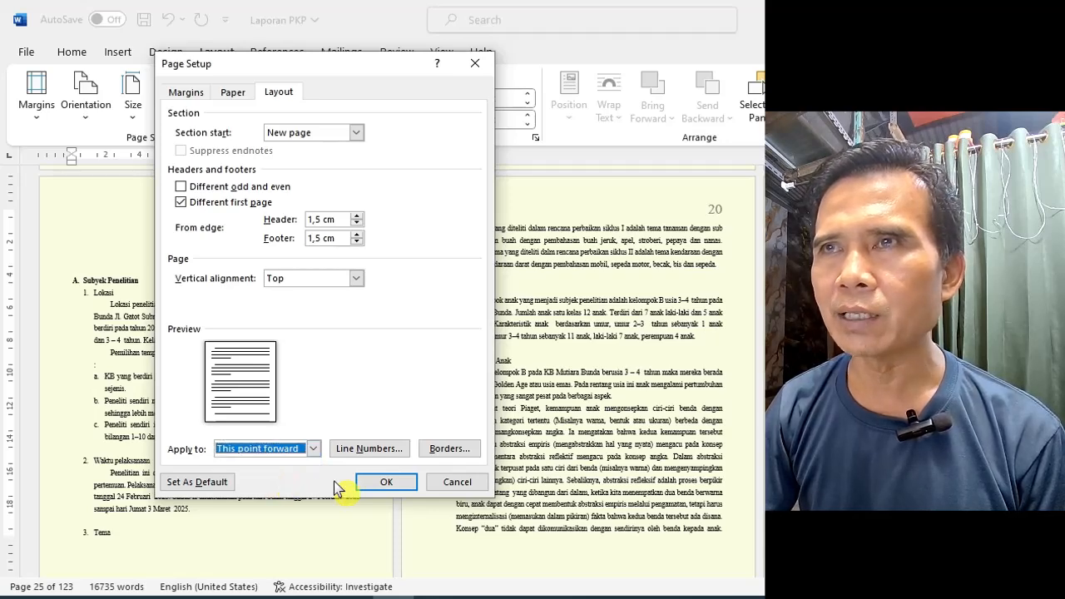
click(382, 484)
scroll(306, 362, down, 1)
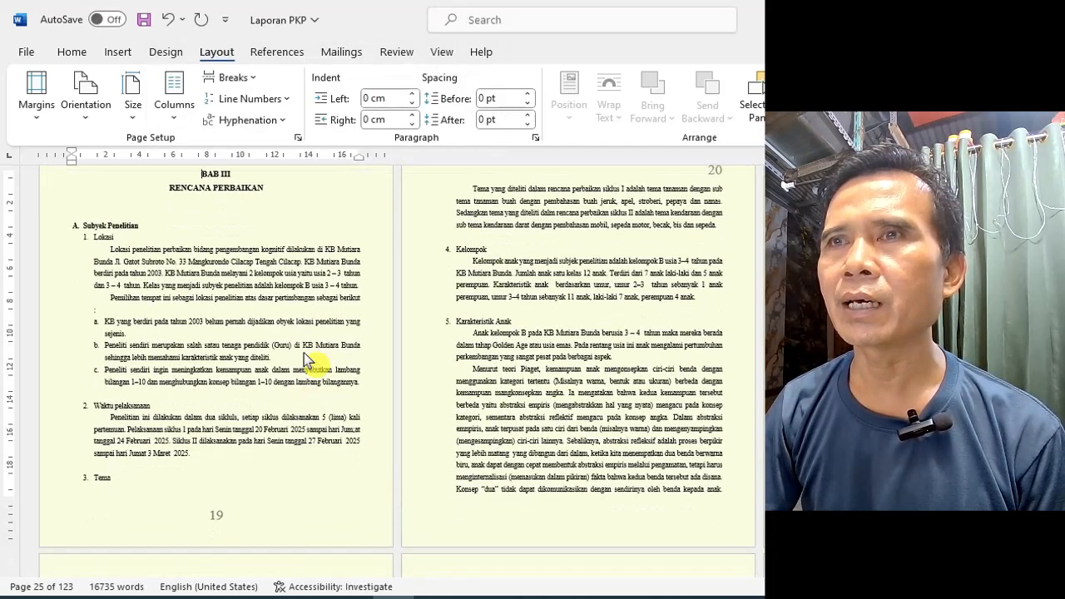
scroll(282, 375, up, 1)
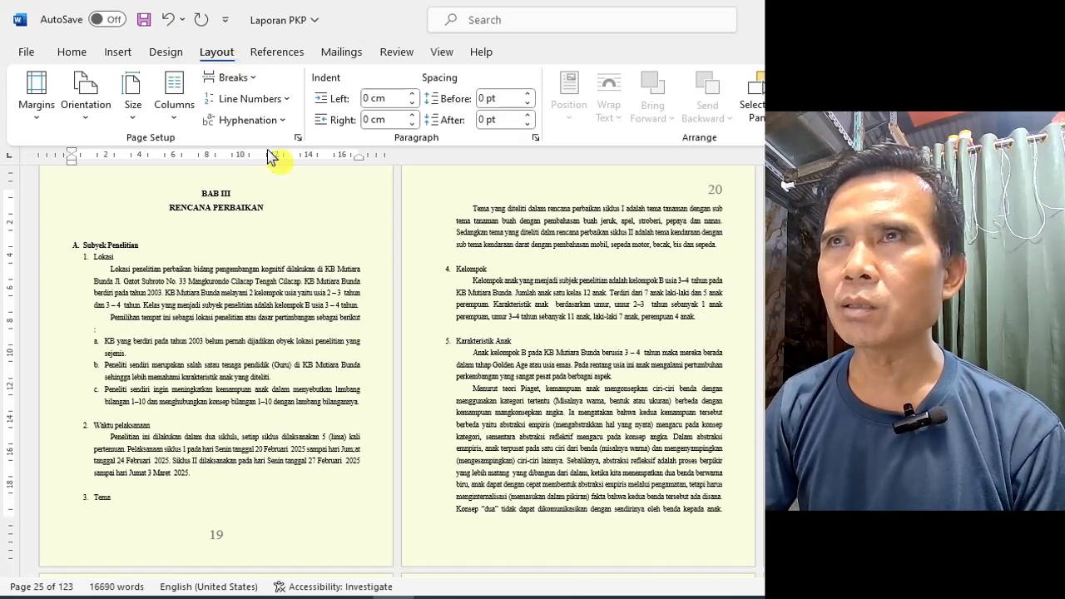
click(299, 140)
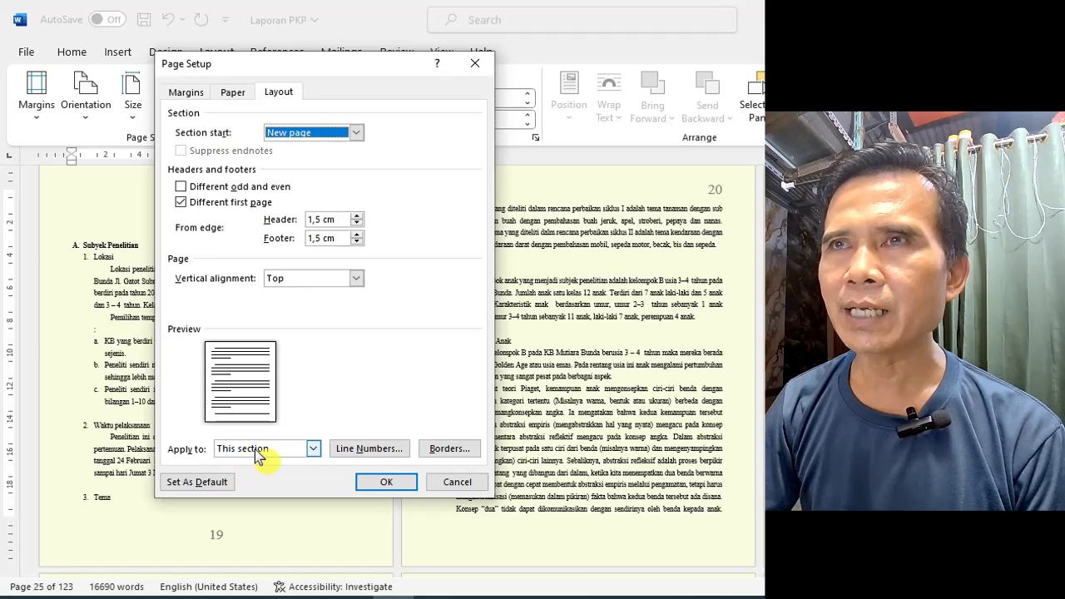
click(259, 452)
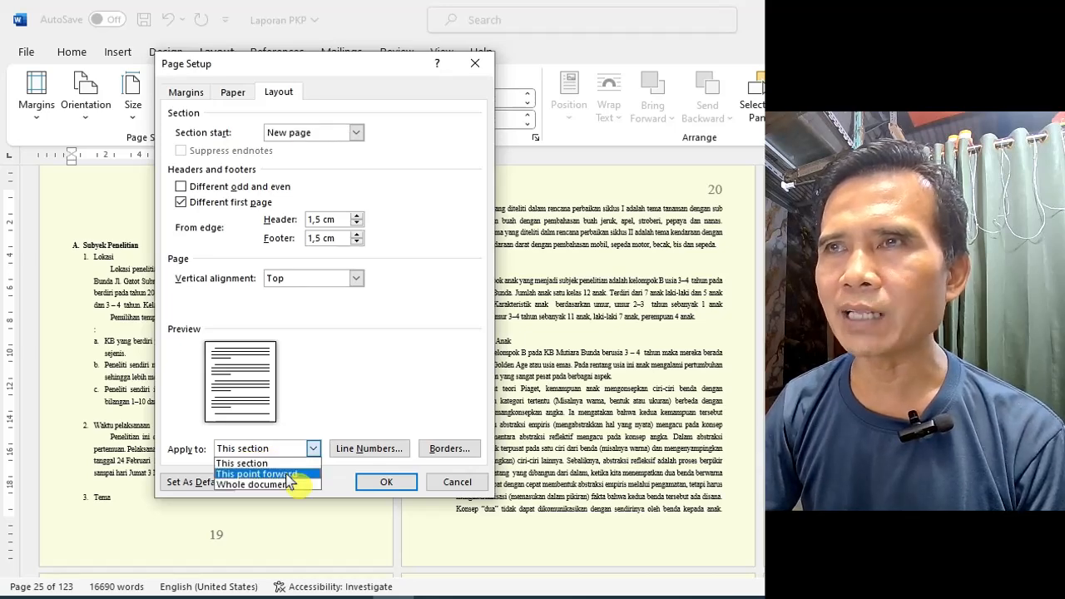
click(457, 483)
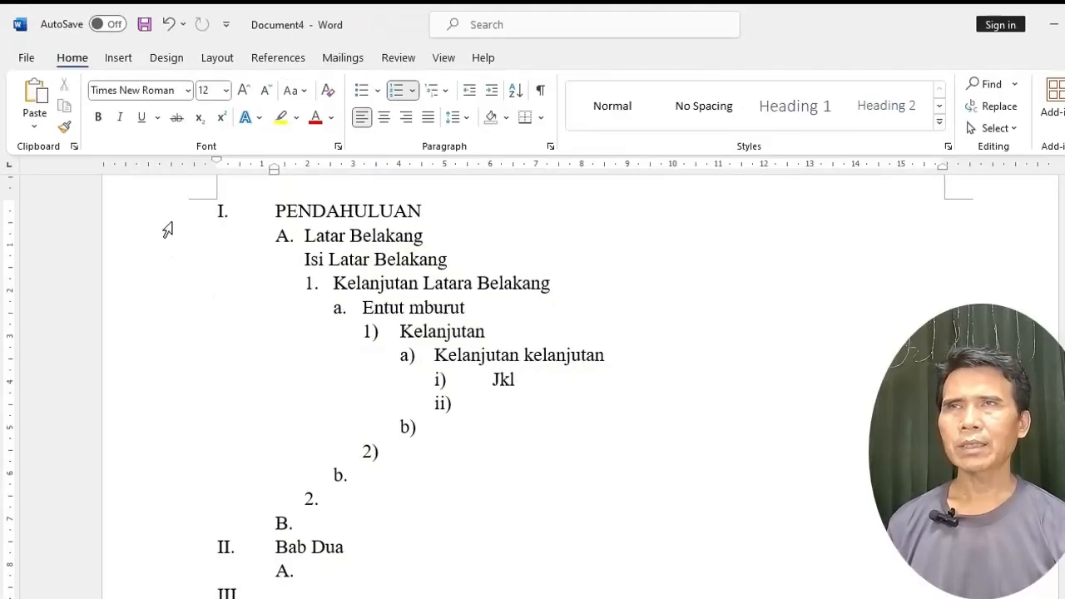
- Delete the entire multilevel outline from PENDAHULUAN onward in Document4, leaving the page blank
scroll(443, 405, down, 3)
scroll(444, 406, up, 3)
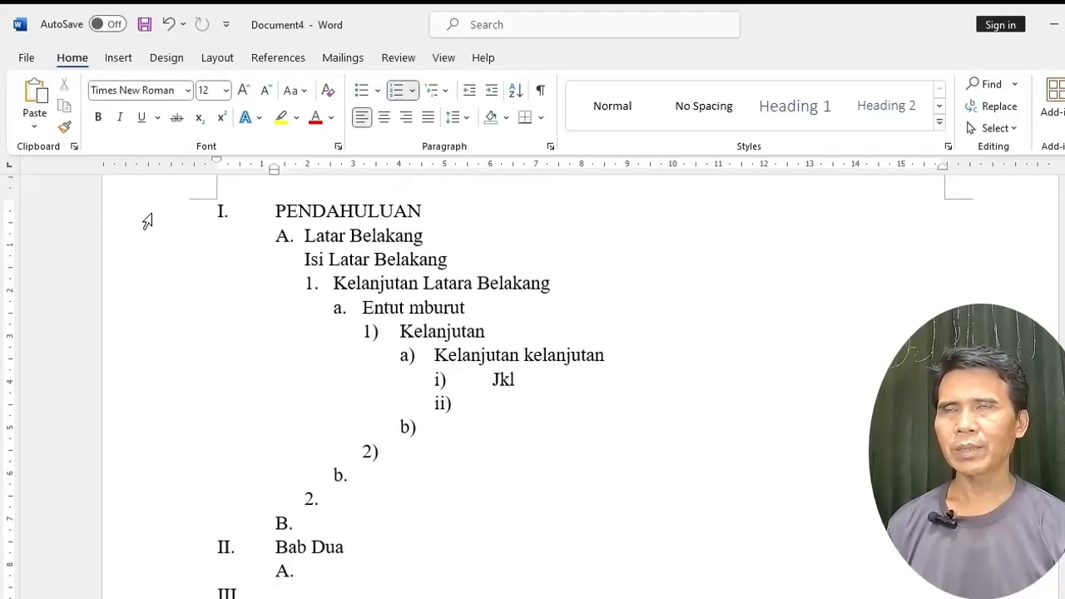
drag(147, 221, 153, 595)
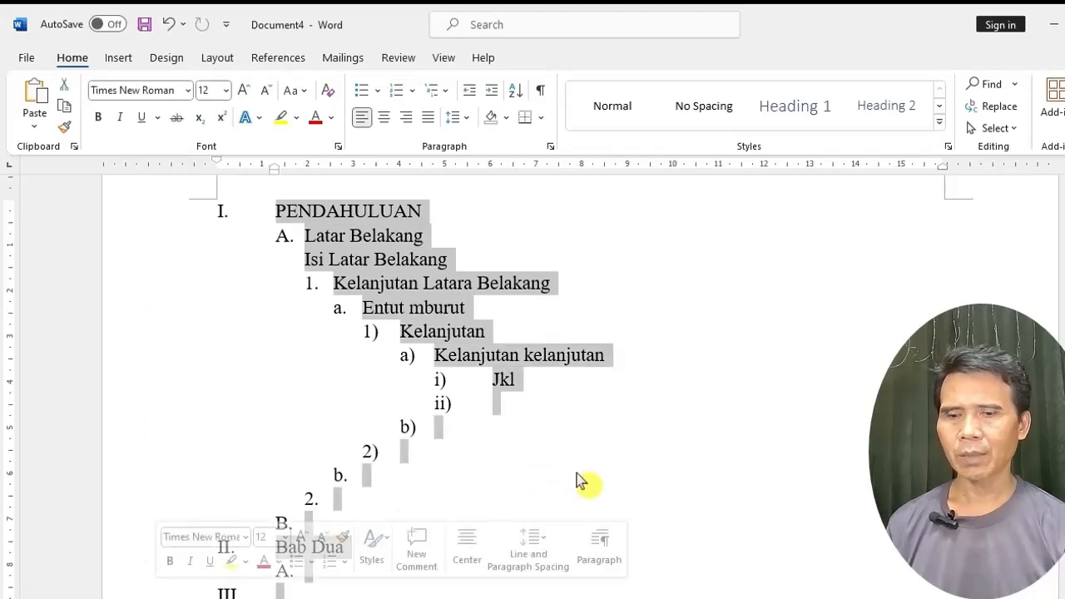
key(Delete)
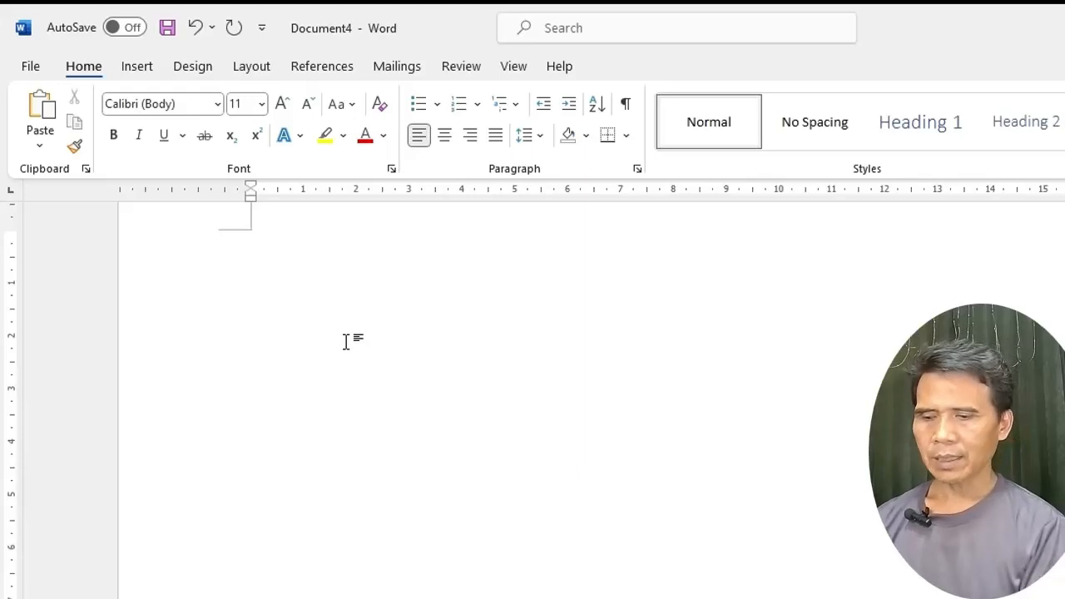
text(I)
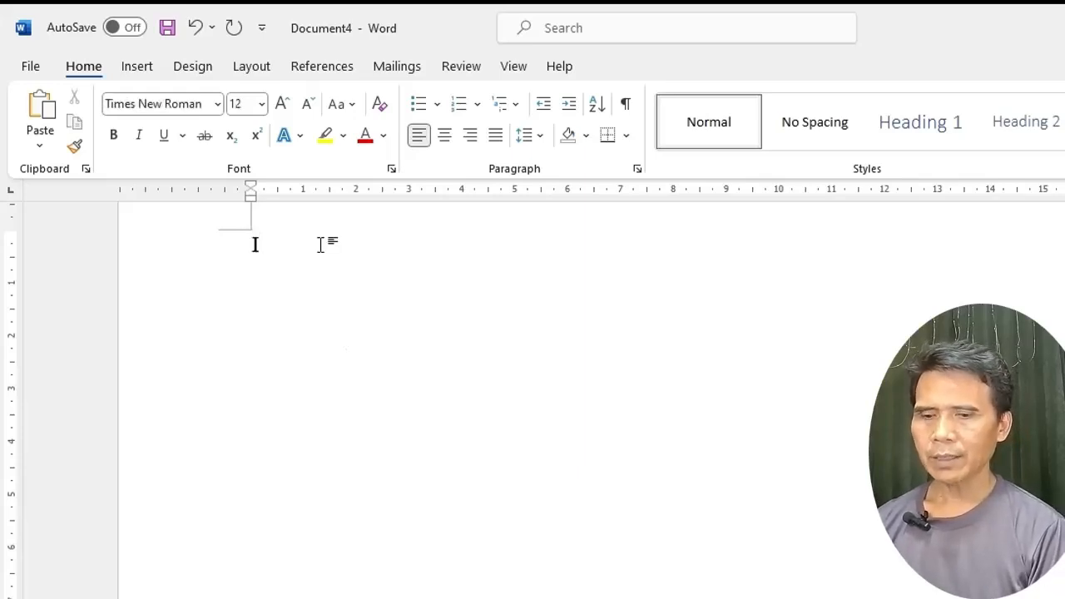
key(BackSpace)
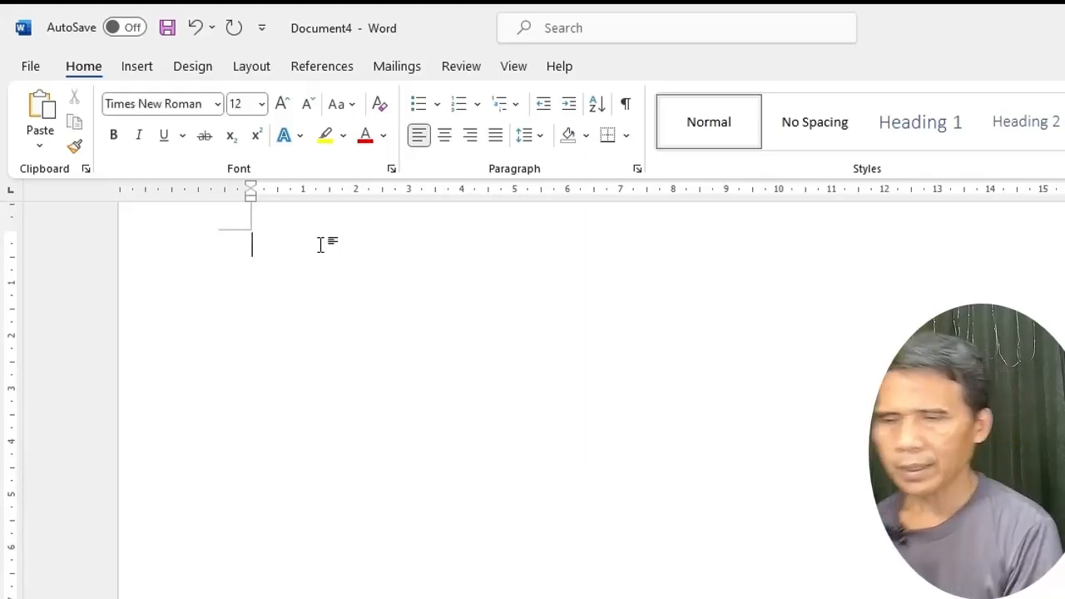
- Start a Roman-numeral list with item I. PENDAHAULUAN, aligned to the page margin, and add the following numbered item
text(I.)
key(Tab)
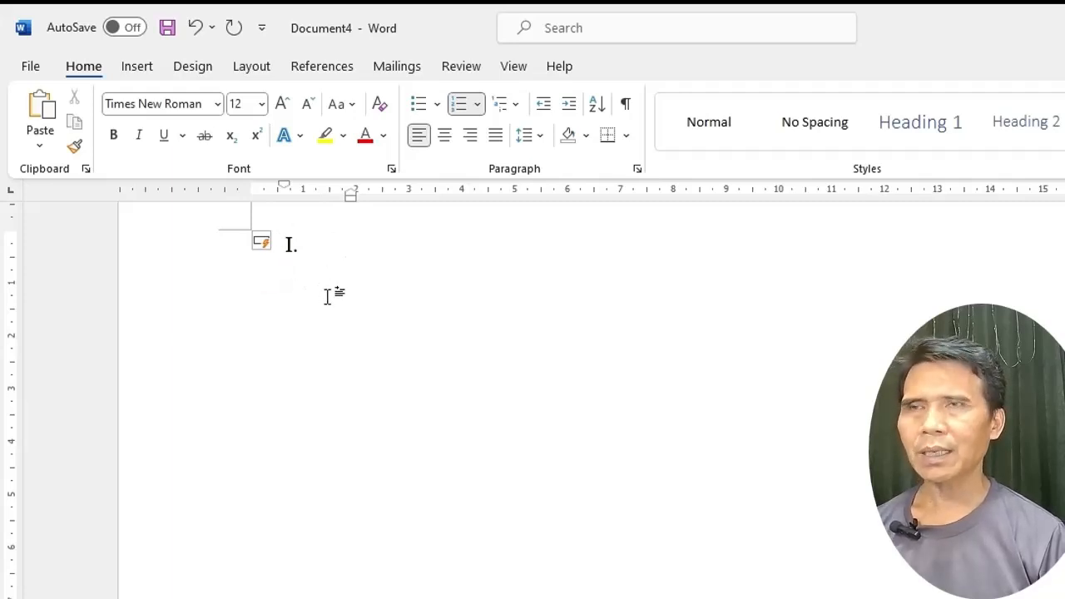
key(ctrl+shift+m)
key(ctrl+shift+m)
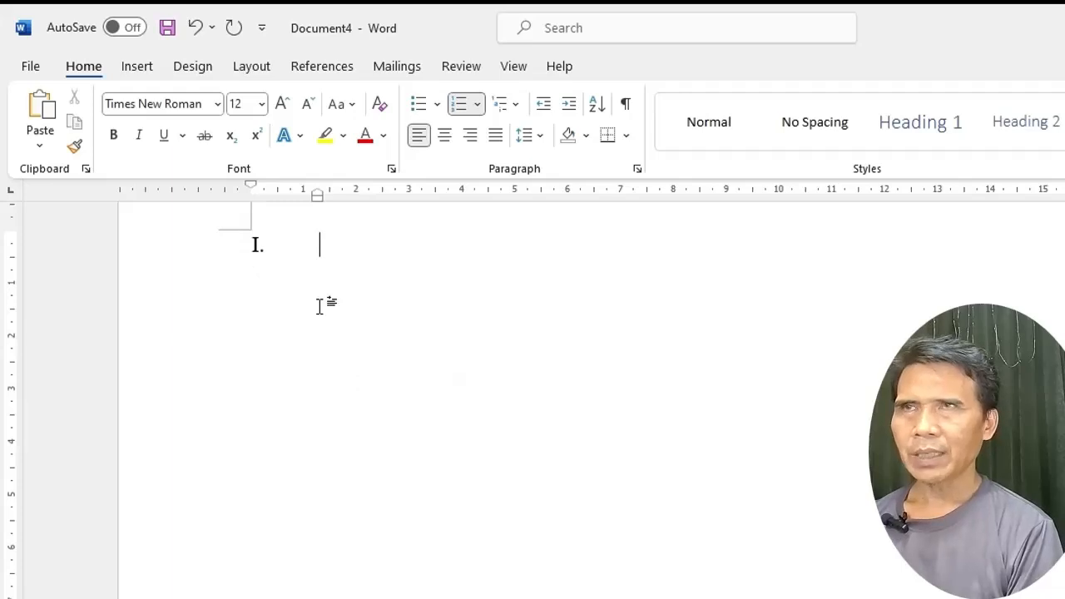
text(PENDAHULUAN)
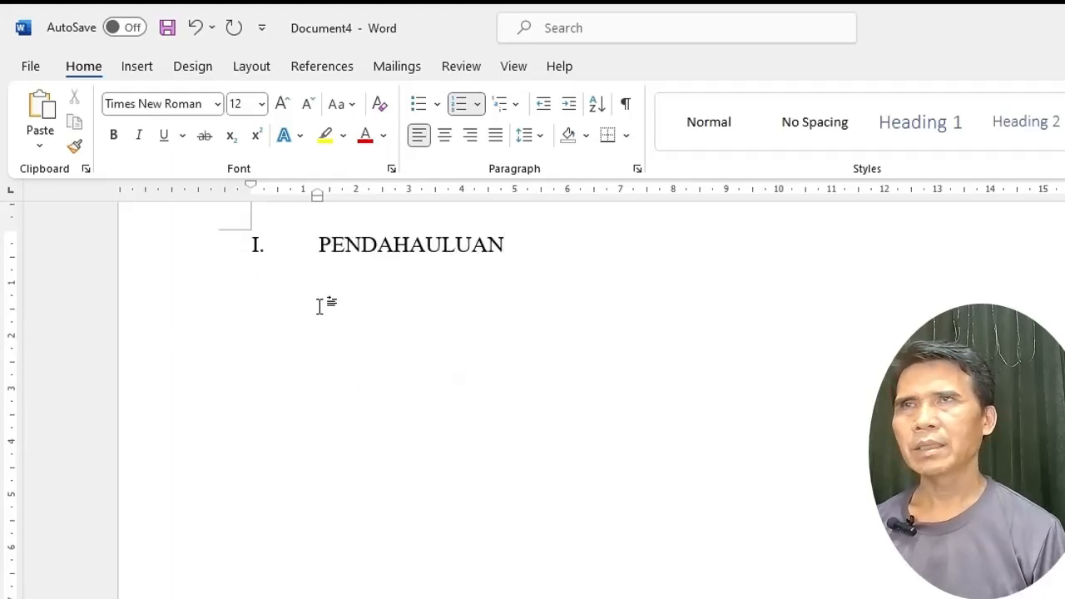
key(Return)
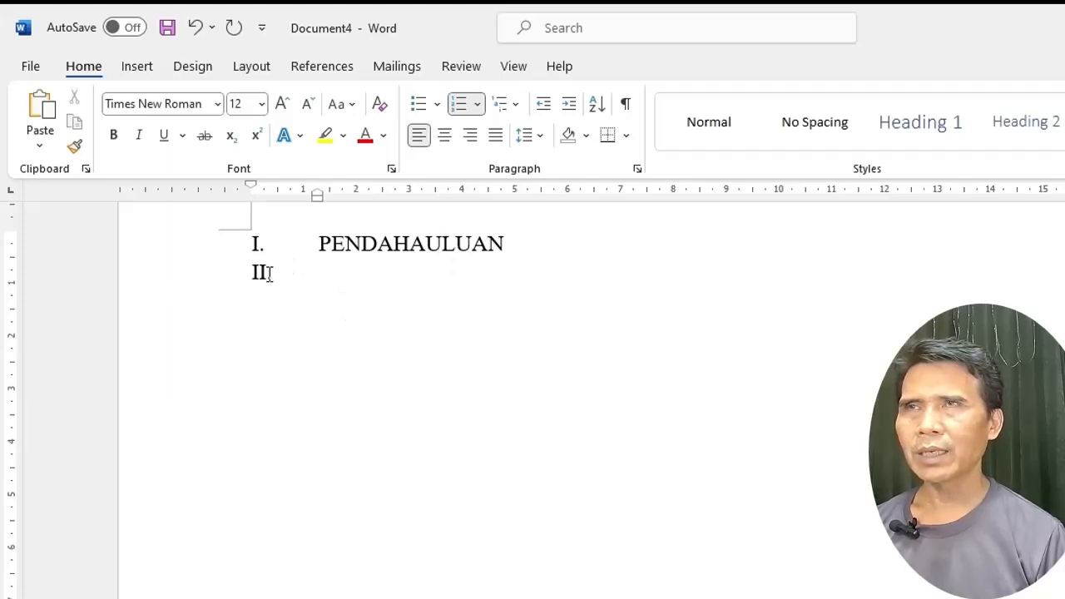
- Insert a line below PENDAHAULUAN, remove its Roman numeral, and enter the indented sub-item A. Latar Belakang followed by another lettered item
click(507, 245)
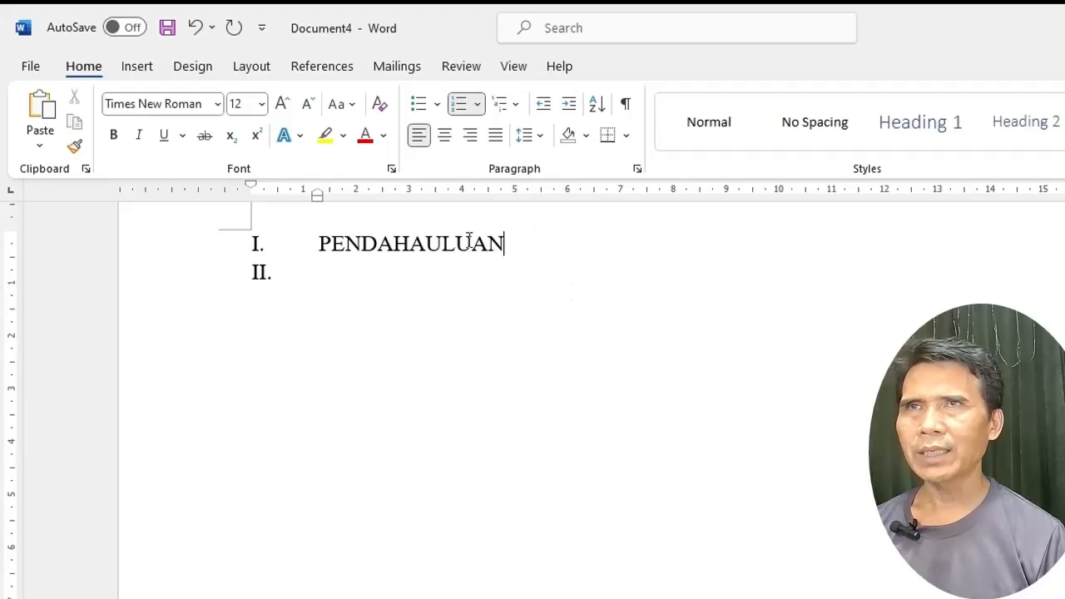
key(Return)
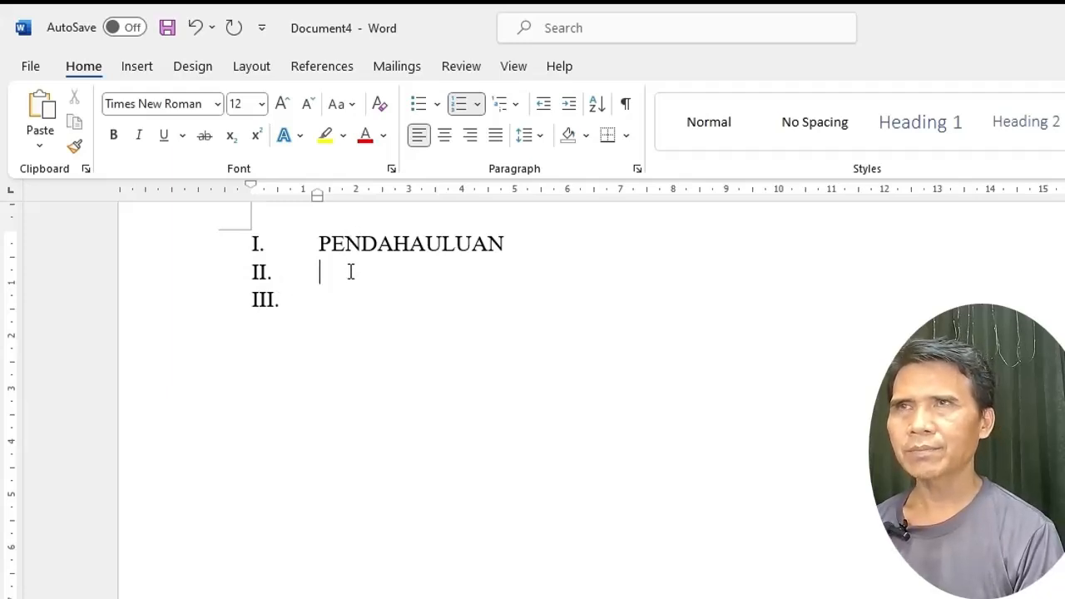
key(BackSpace)
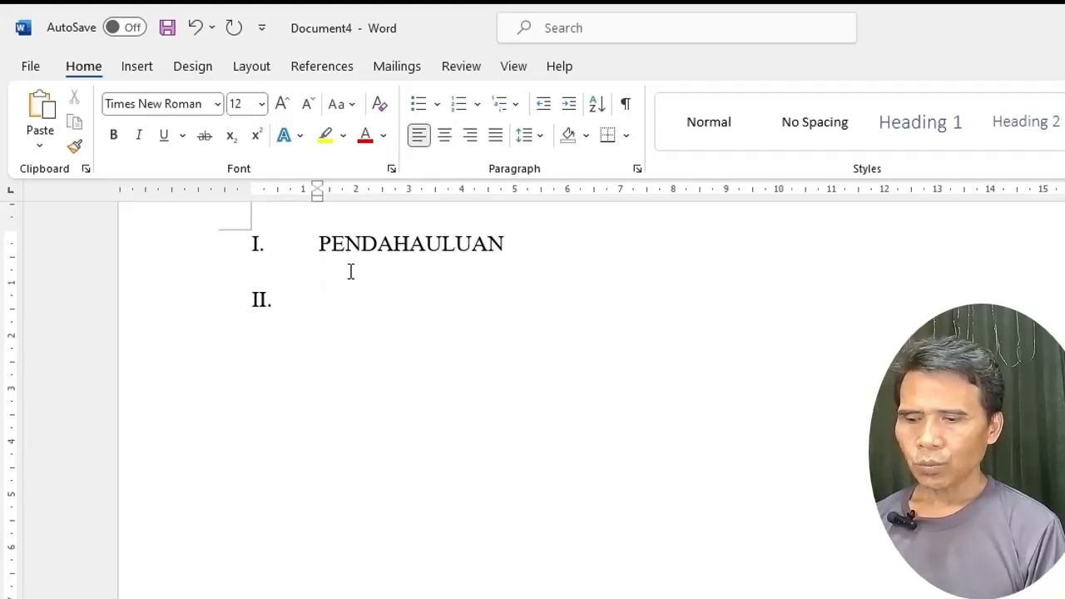
text(a)
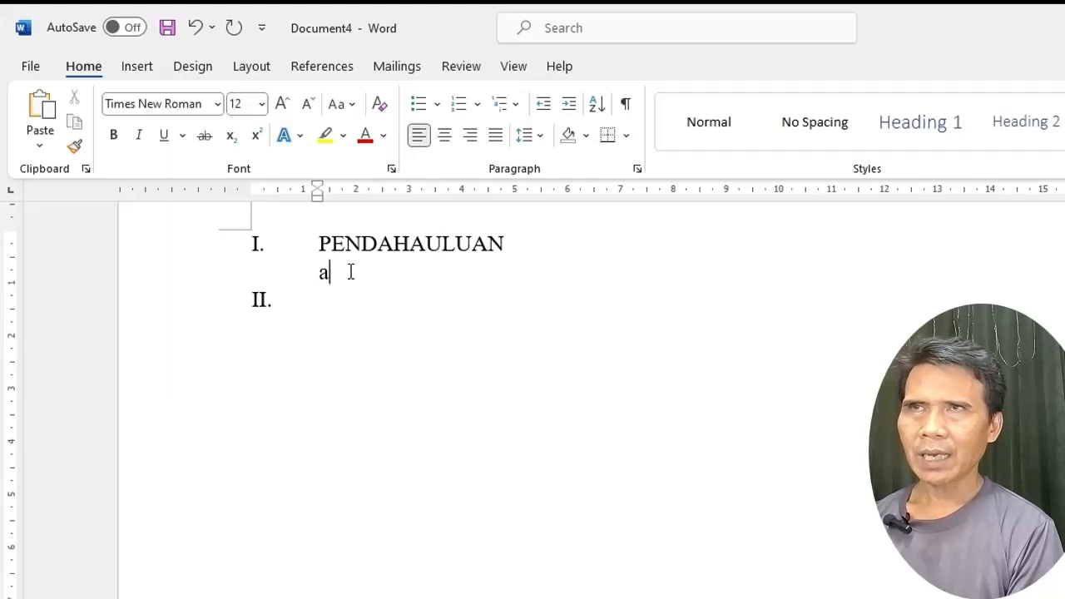
key(BackSpace)
text(A.)
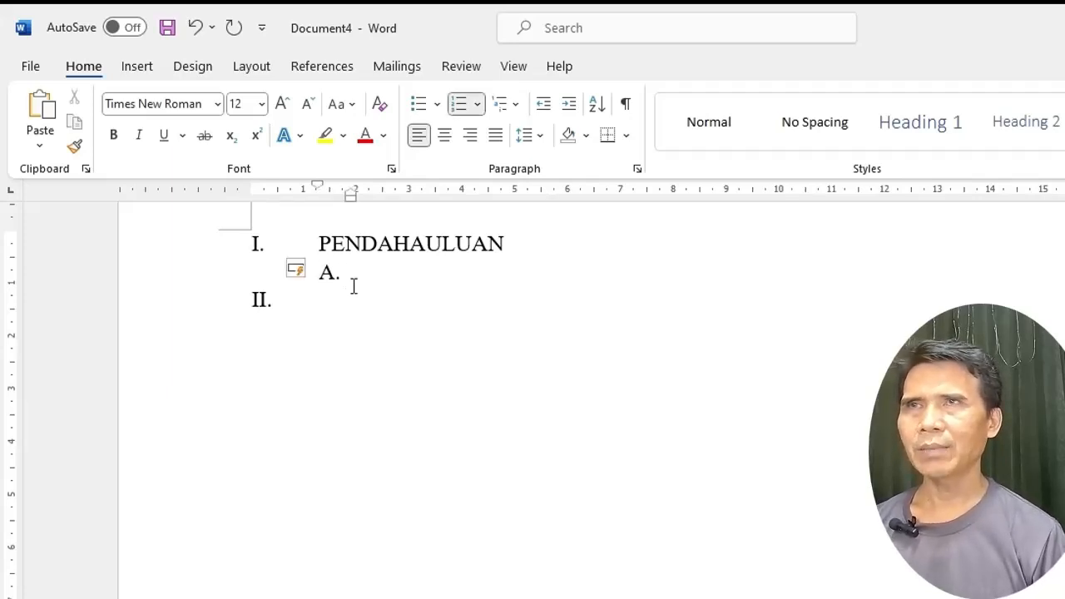
text(Latar bELAkang)
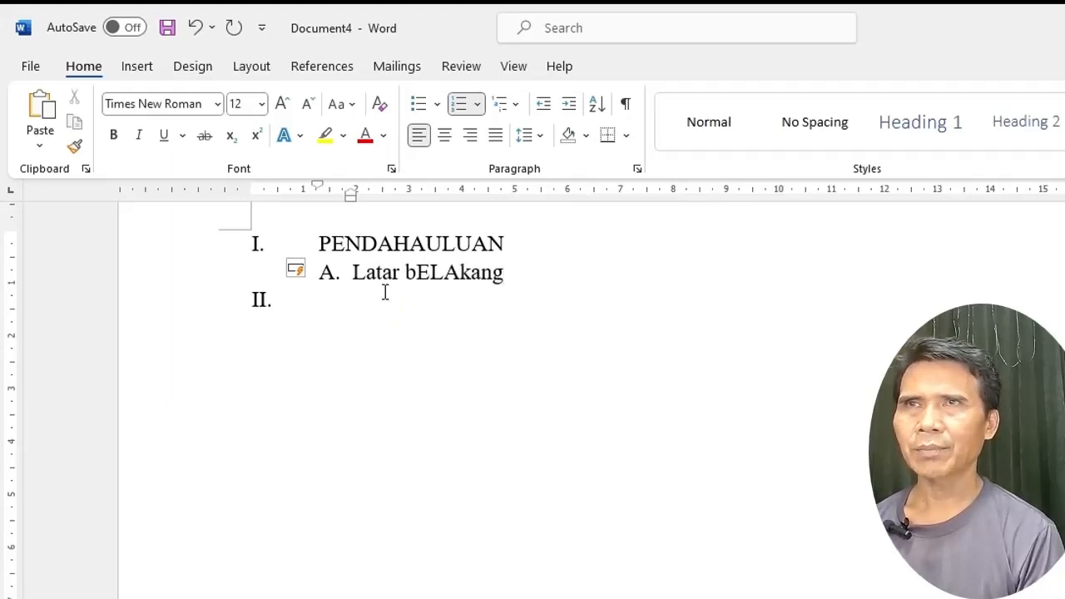
key(Return)
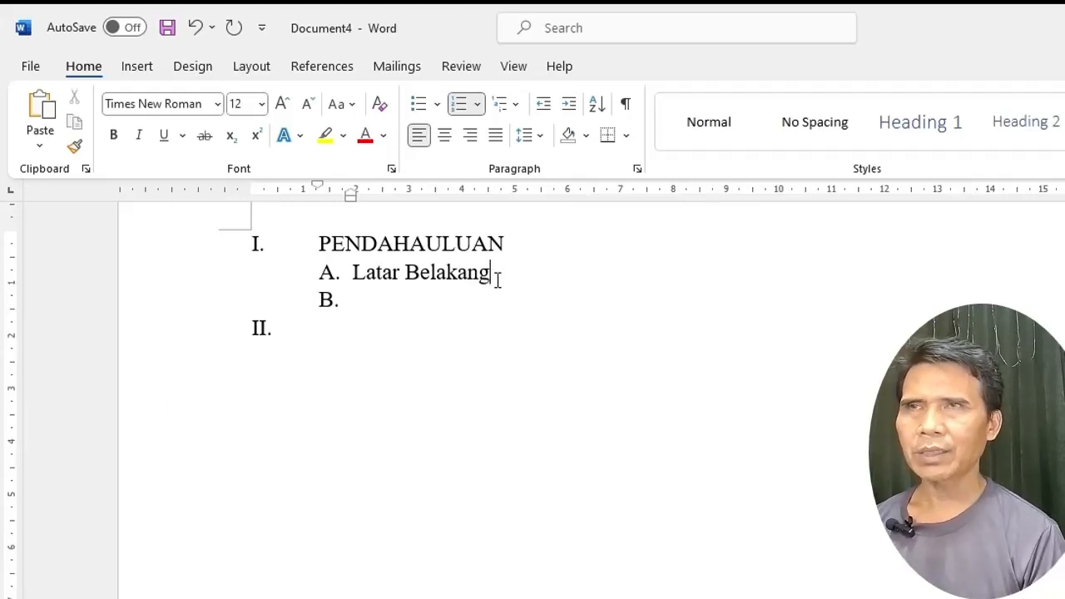
- Insert a numbered level beneath Latar Belakang with the item 1. Lanjutan Latar Belakang and an empty item after it
click(497, 280)
key(Return)
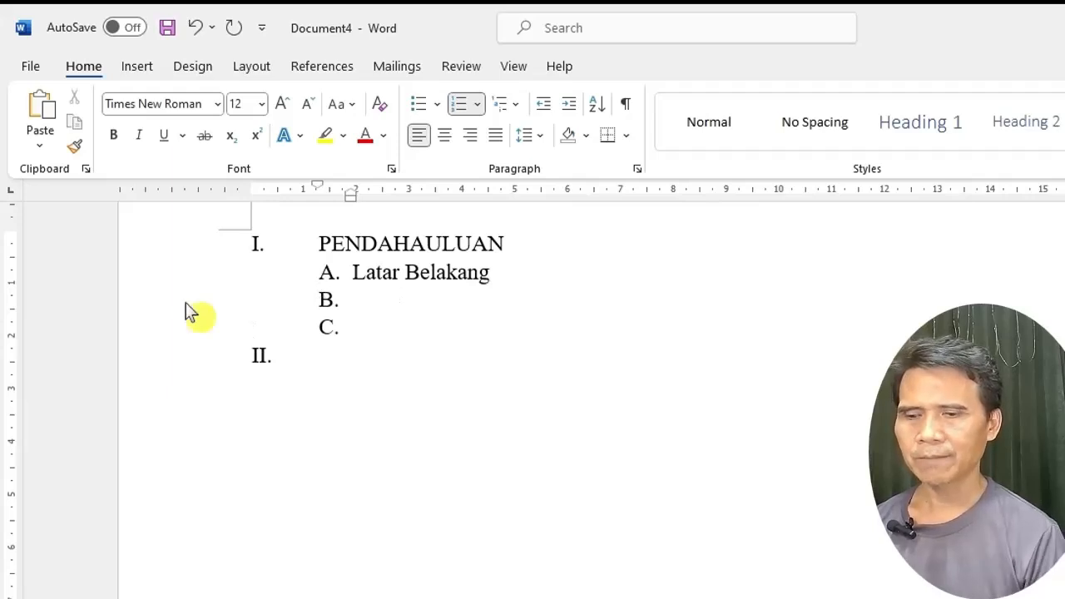
key(BackSpace)
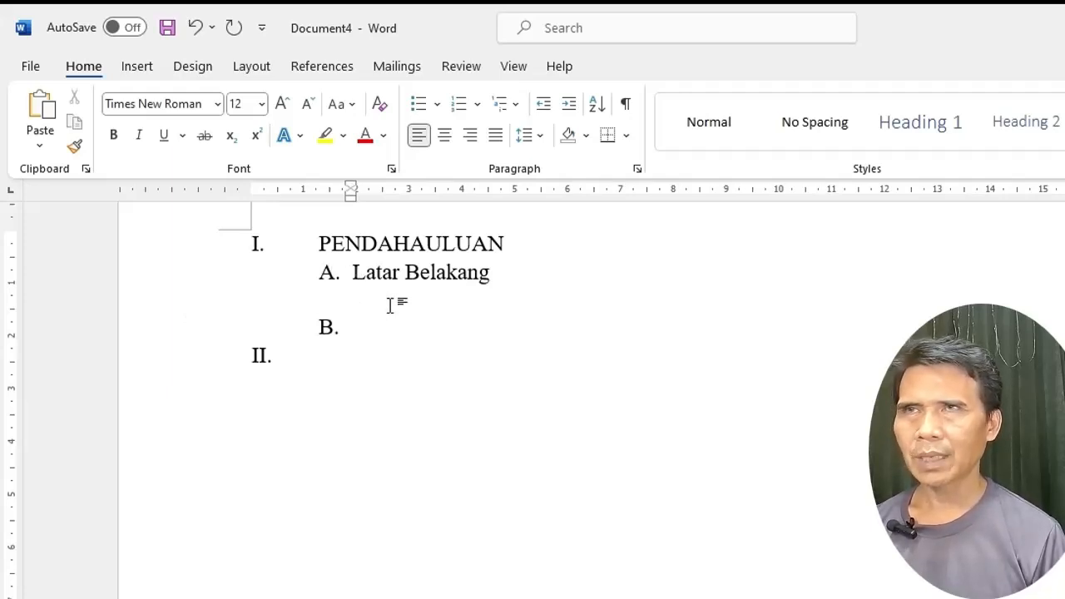
text(1.)
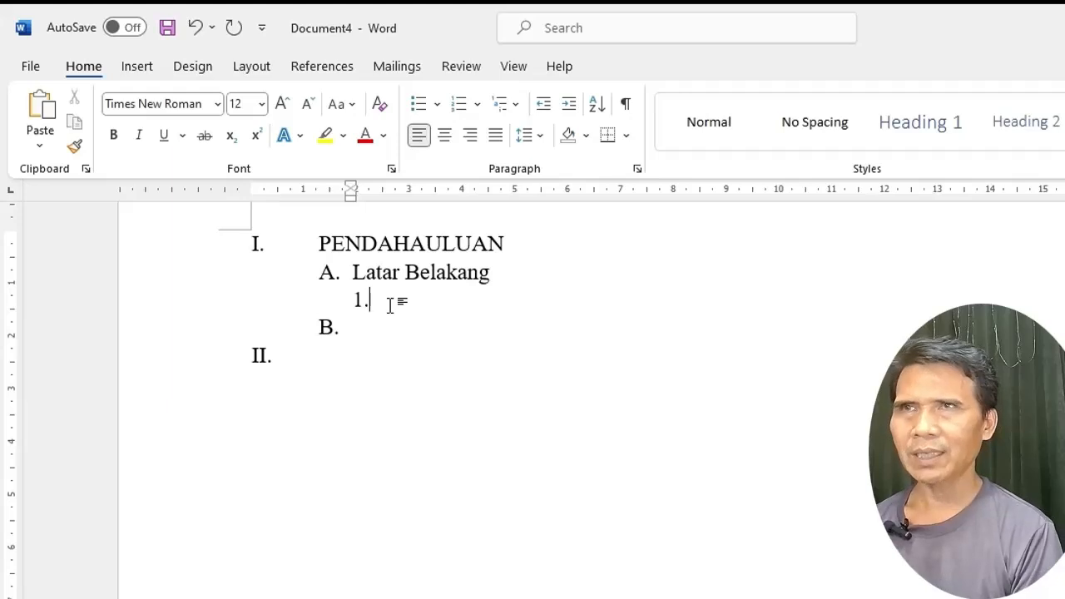
text( Lanjutan Latar Belakang)
key(Return)
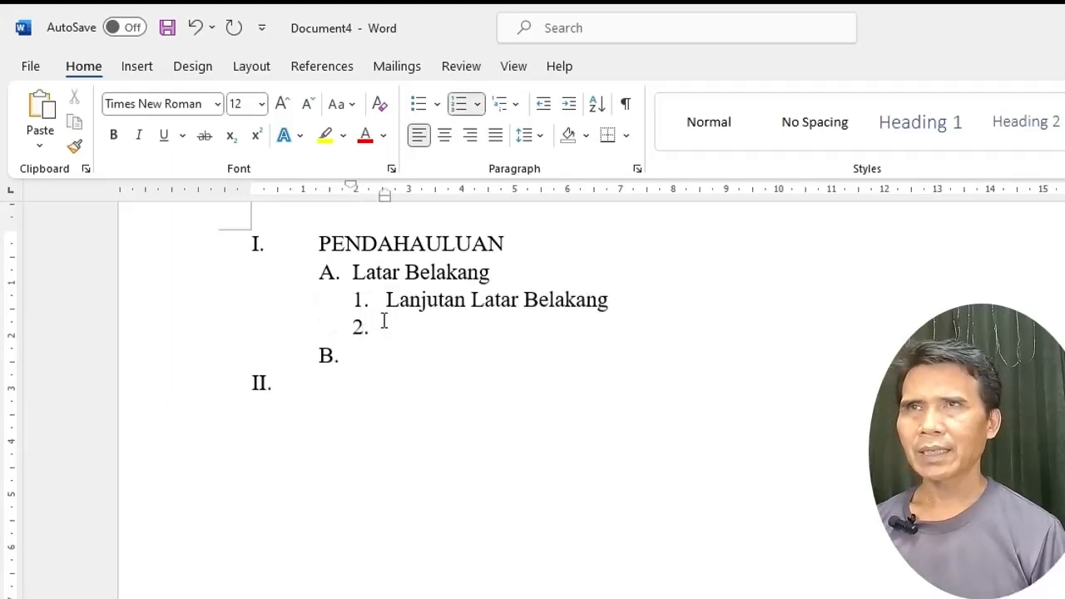
- Insert a lowercase-letter level beneath Lanjutan Latar Belakang with the item a. Lanjutan lanjutan and an empty item after it
click(619, 302)
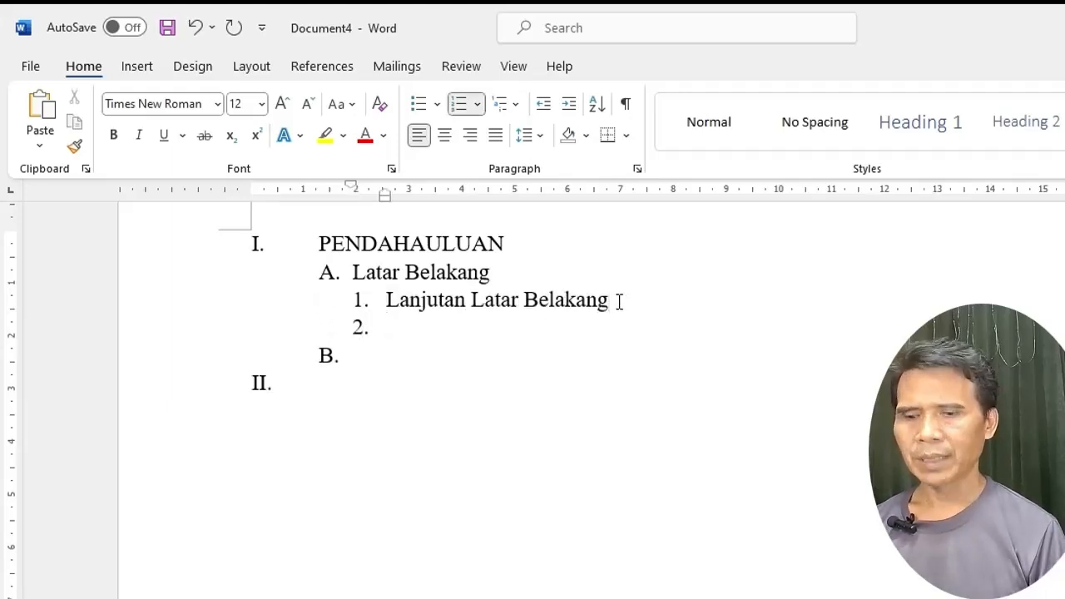
key(Return)
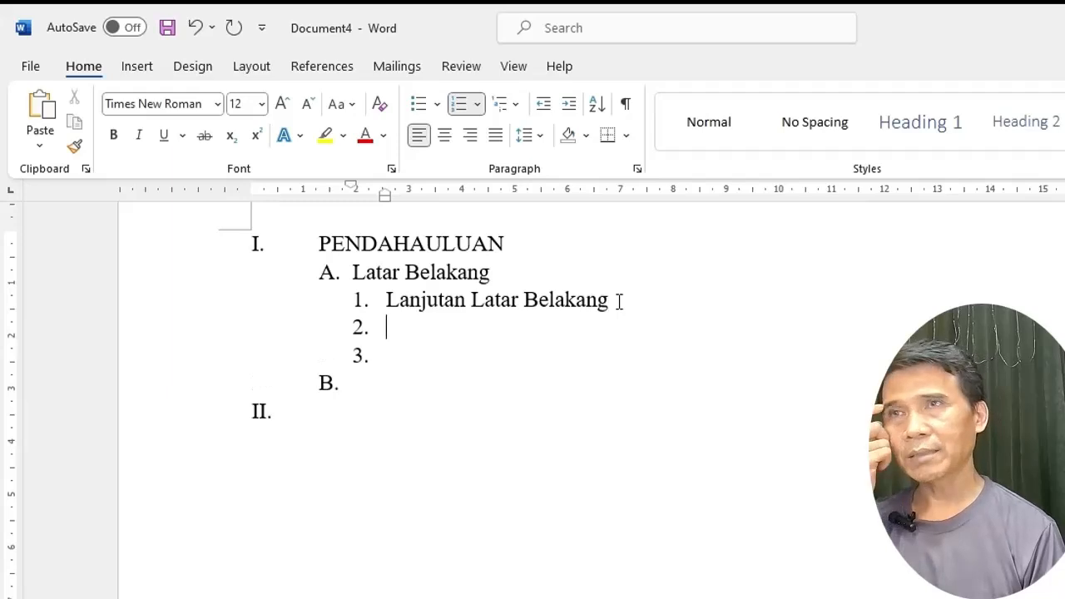
key(BackSpace)
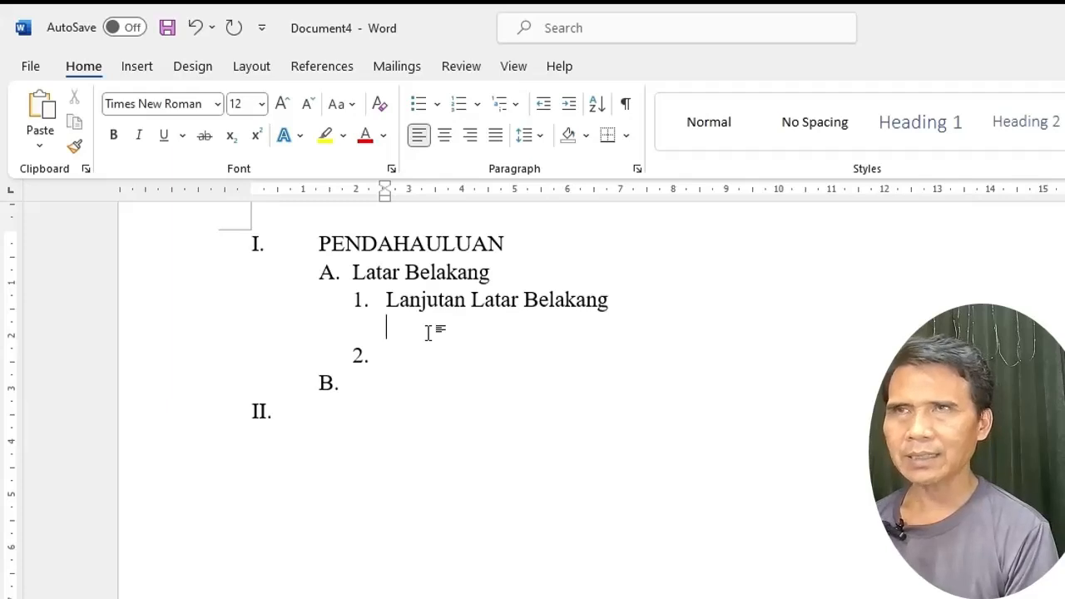
text(a. Lanjutan lanjutan)
key(Return)
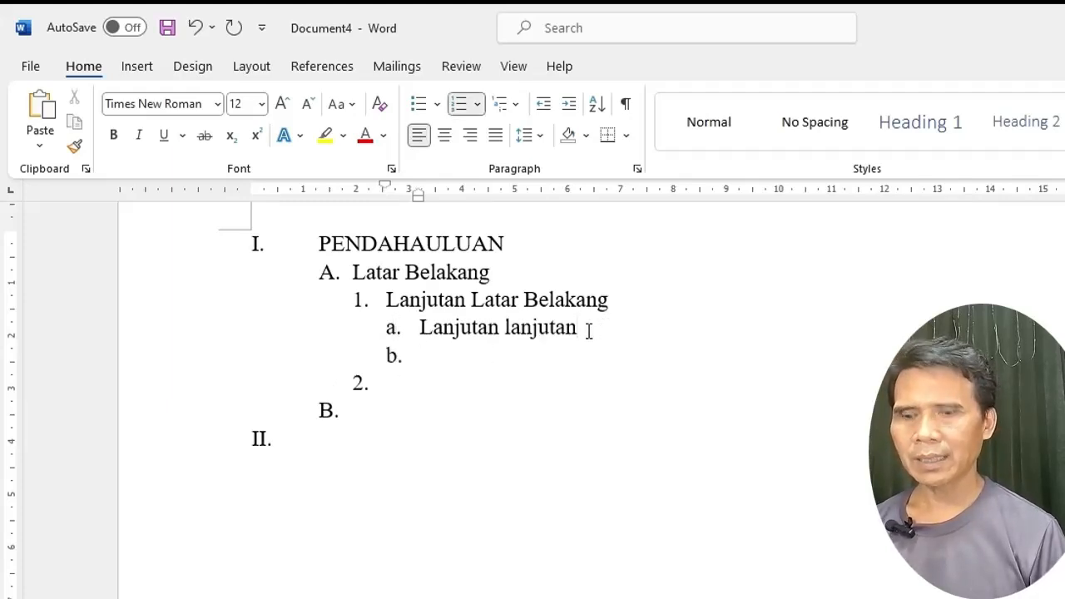
- Insert a parenthesised-number level beneath Lanjutan lanjutan with the item 1) Satu kurng and an empty item after it
key(Return)
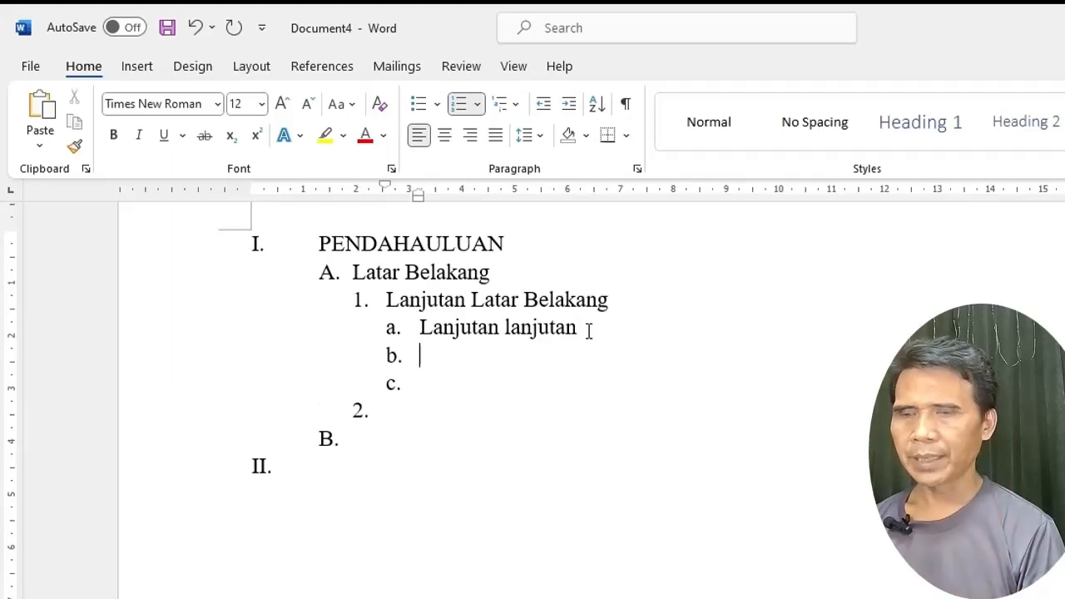
key(BackSpace)
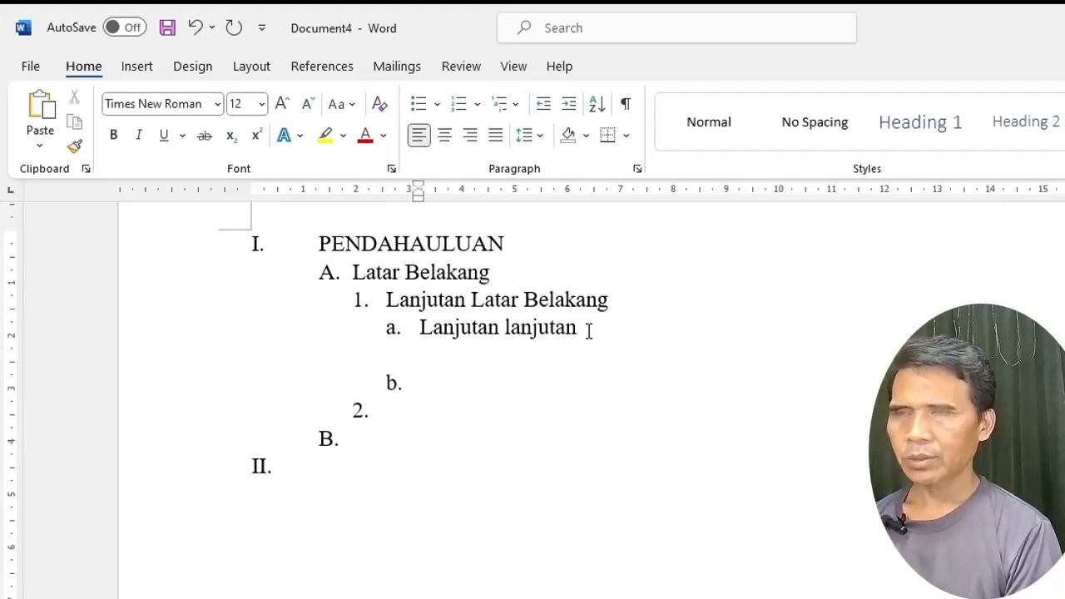
text(1))
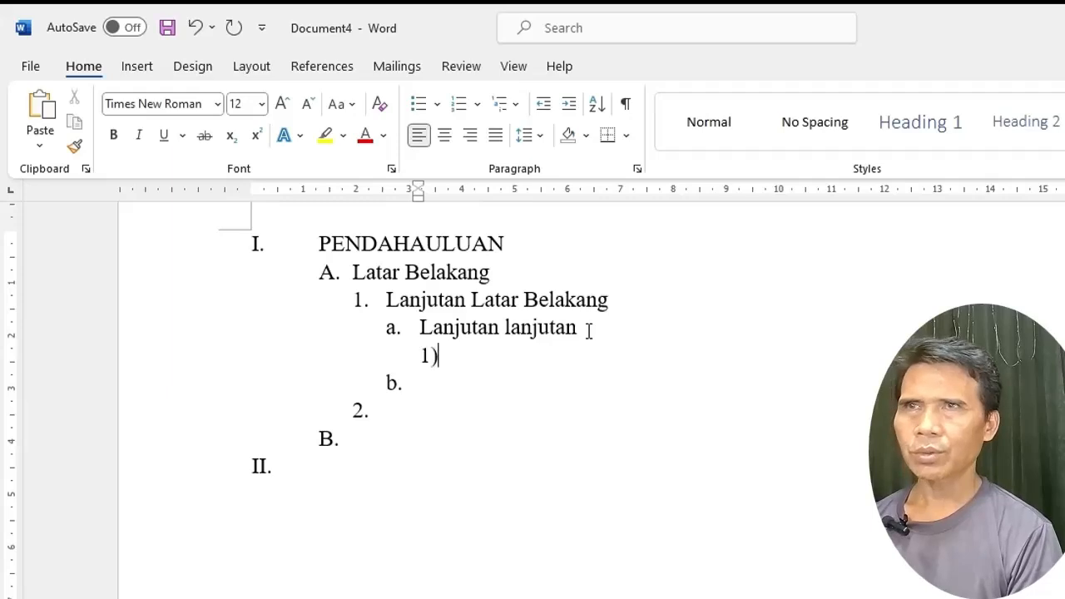
text( Satu kurng)
key(Return)
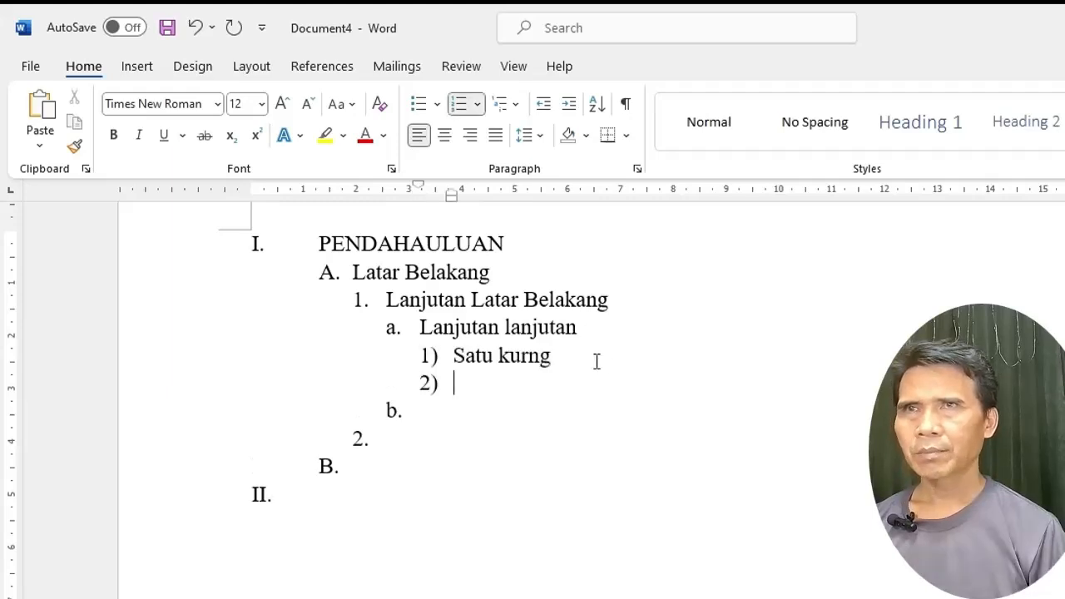
- Insert a parenthesised-letter level beneath Satu kurng with the item a) A kurung tutup and an empty item after it
click(594, 361)
key(Return)
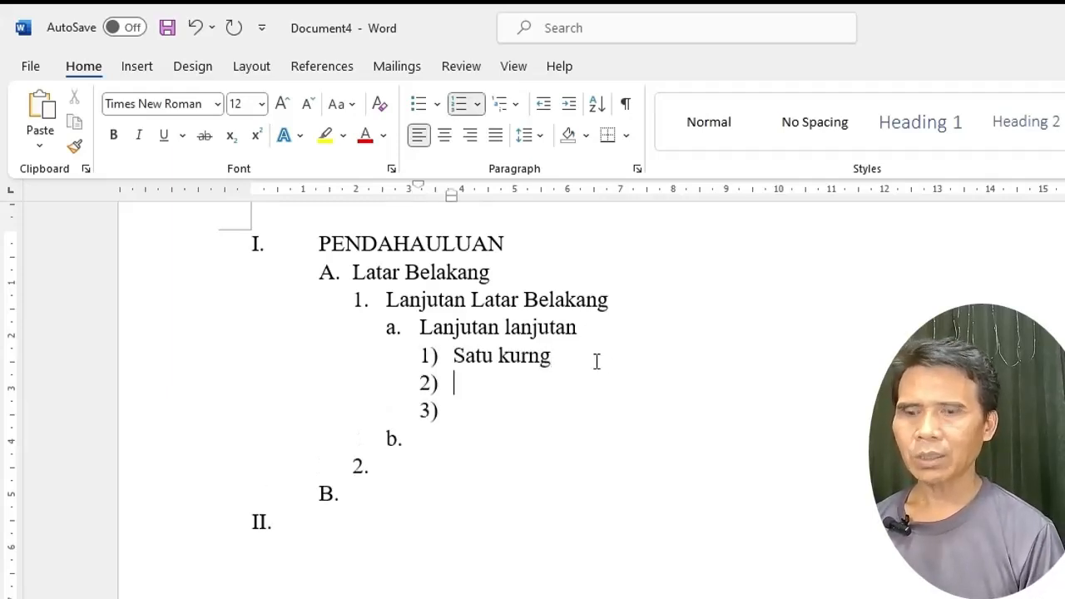
key(BackSpace)
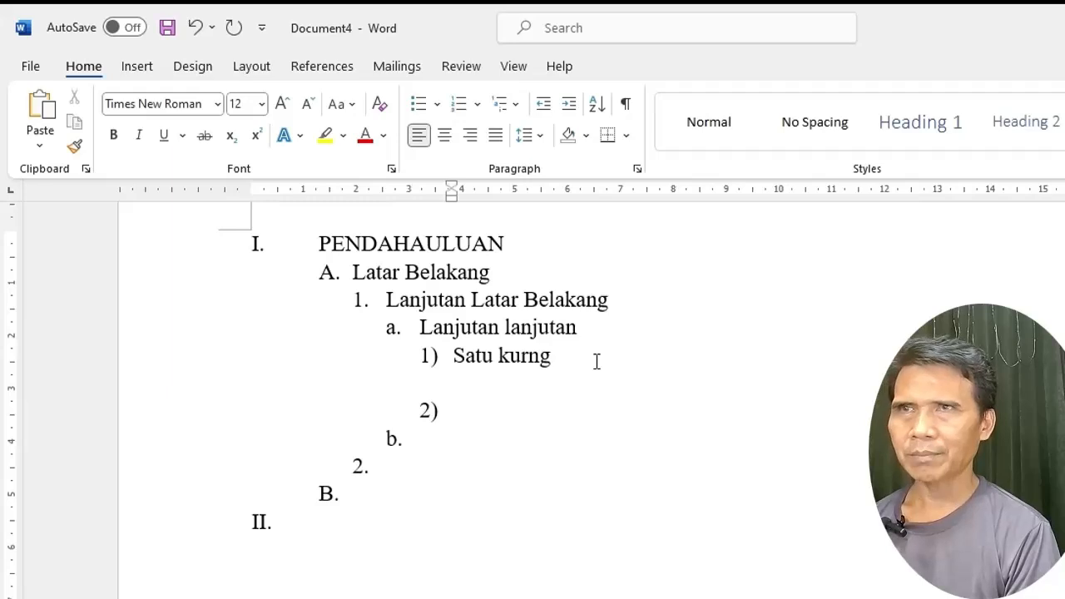
text(a))
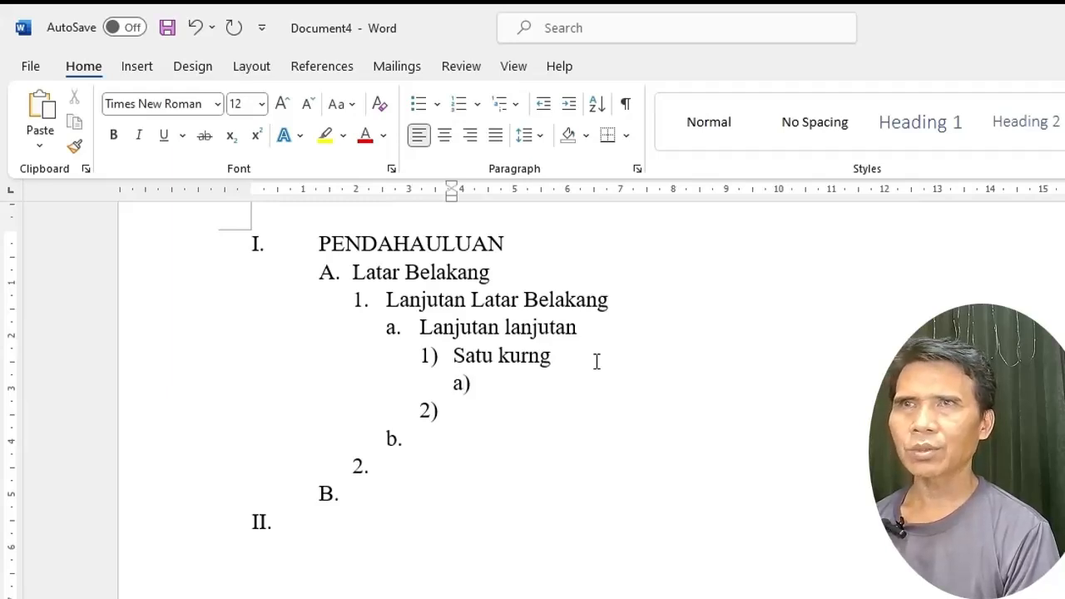
text( A kurung tutup)
key(Return)
- Insert a lowercase Roman-numeral level beneath A kurung tutup with the item i. Sub dari I and an empty item after it
click(632, 383)
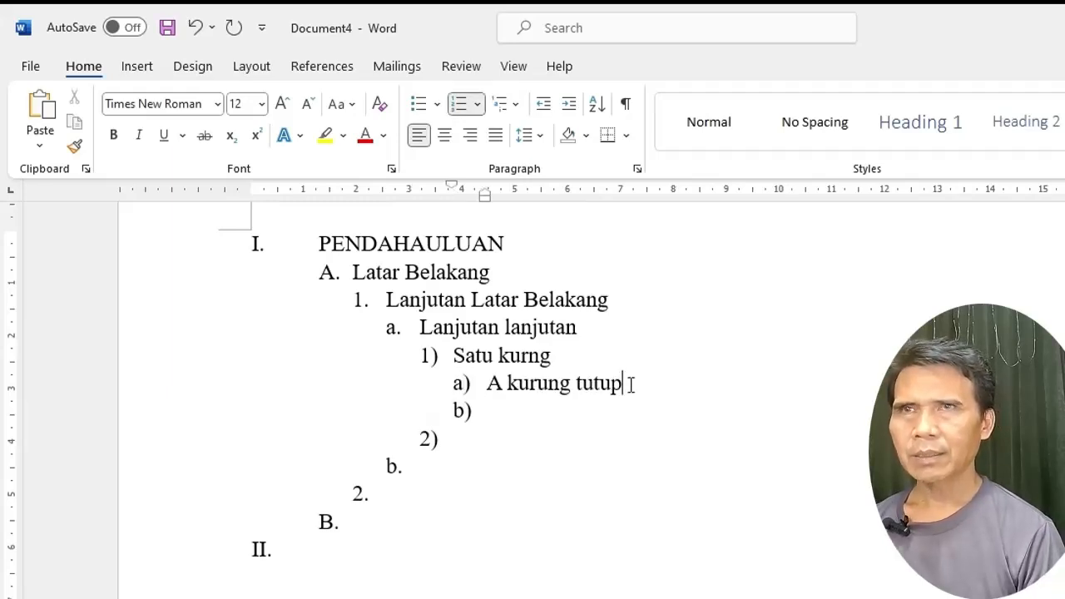
key(Return)
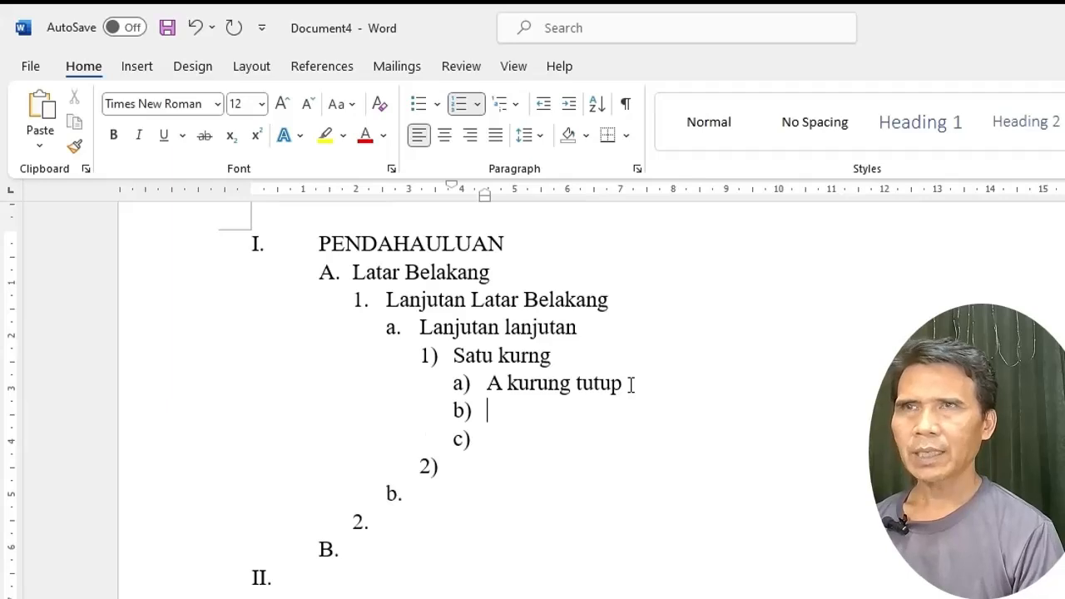
key(BackSpace)
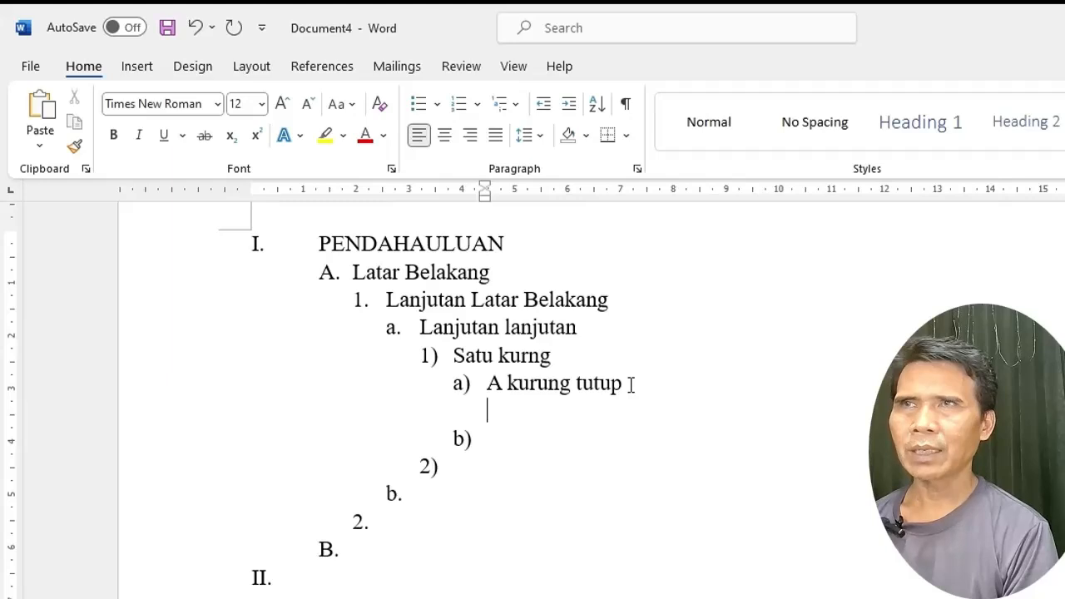
text(i)
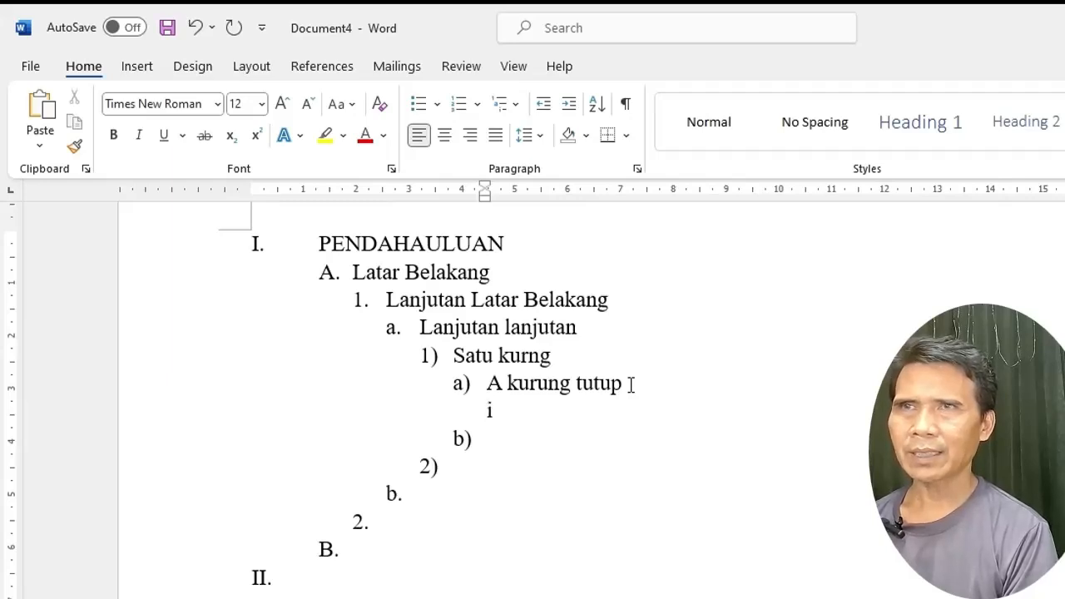
text(. Sub dari I)
key(Return)
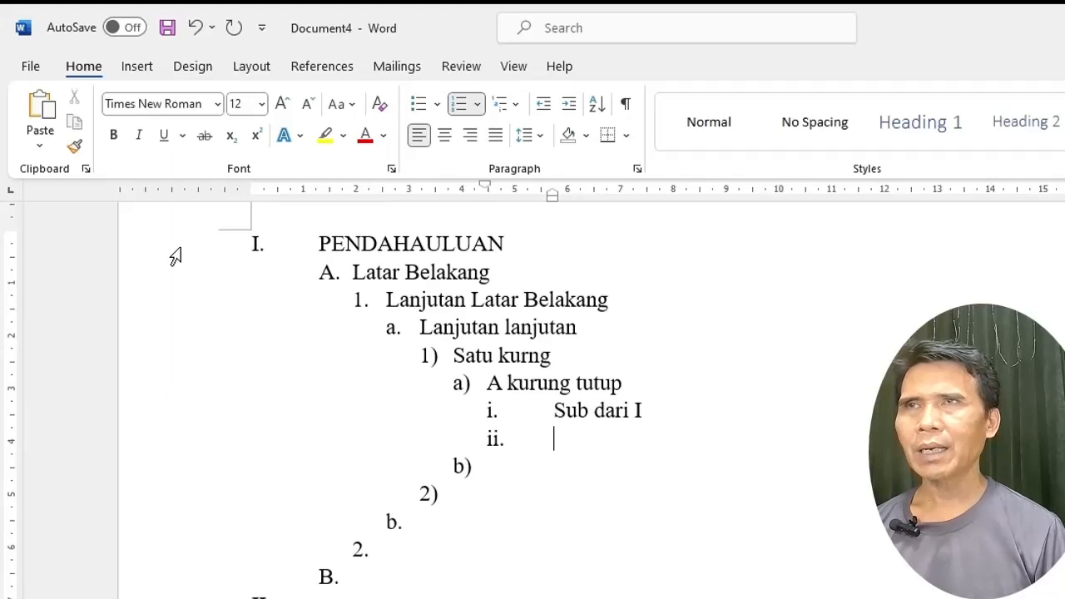
- Review the numbering and indentation of every outline level from PENDAHAULUAN down to item II
drag(175, 256, 218, 595)
click(394, 542)
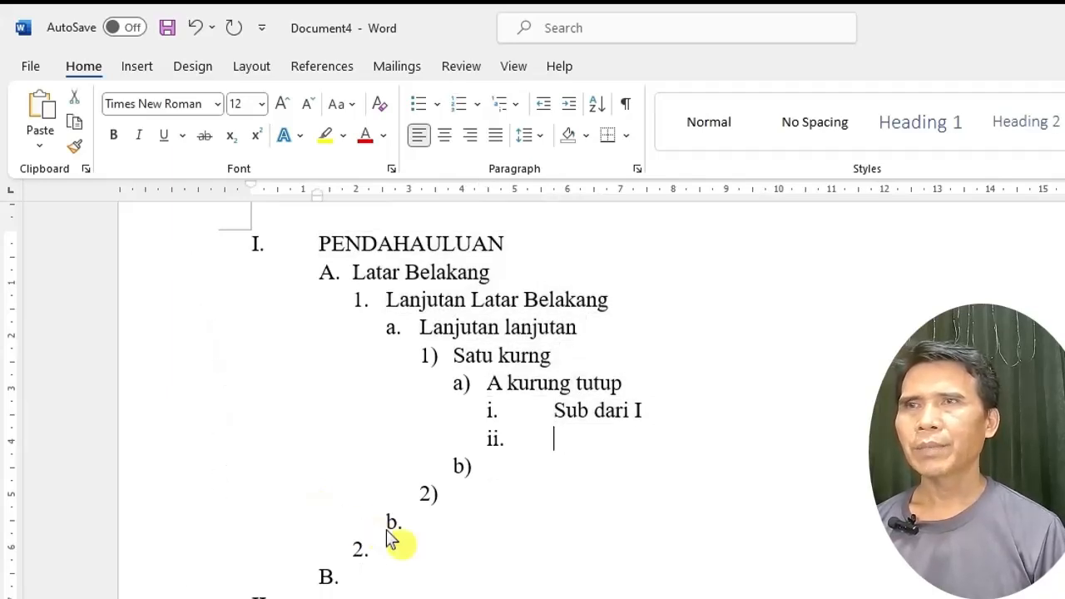
scroll(408, 554, down, 2)
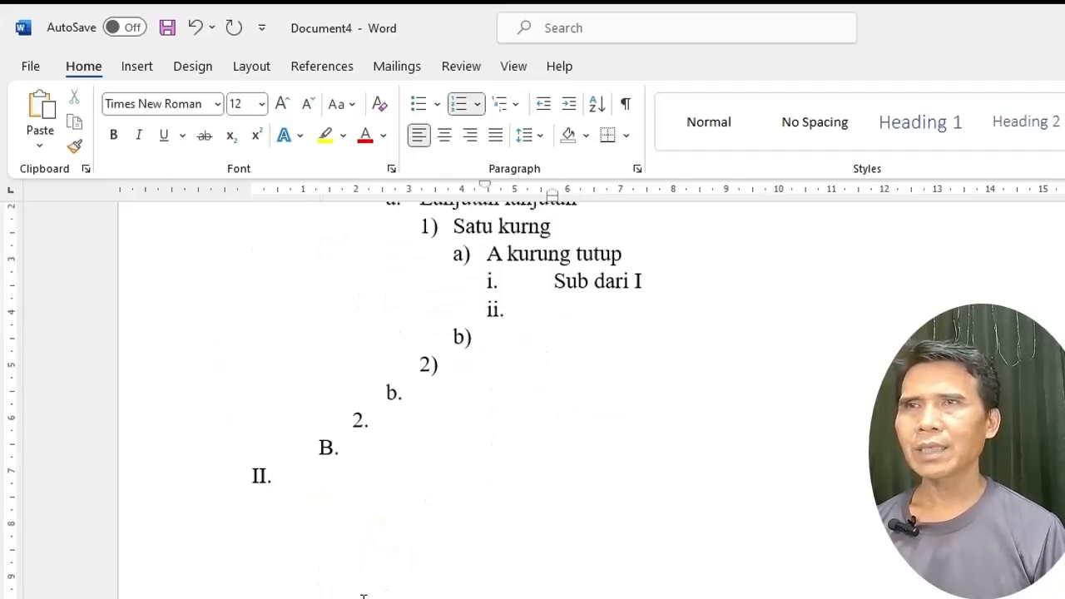
click(338, 478)
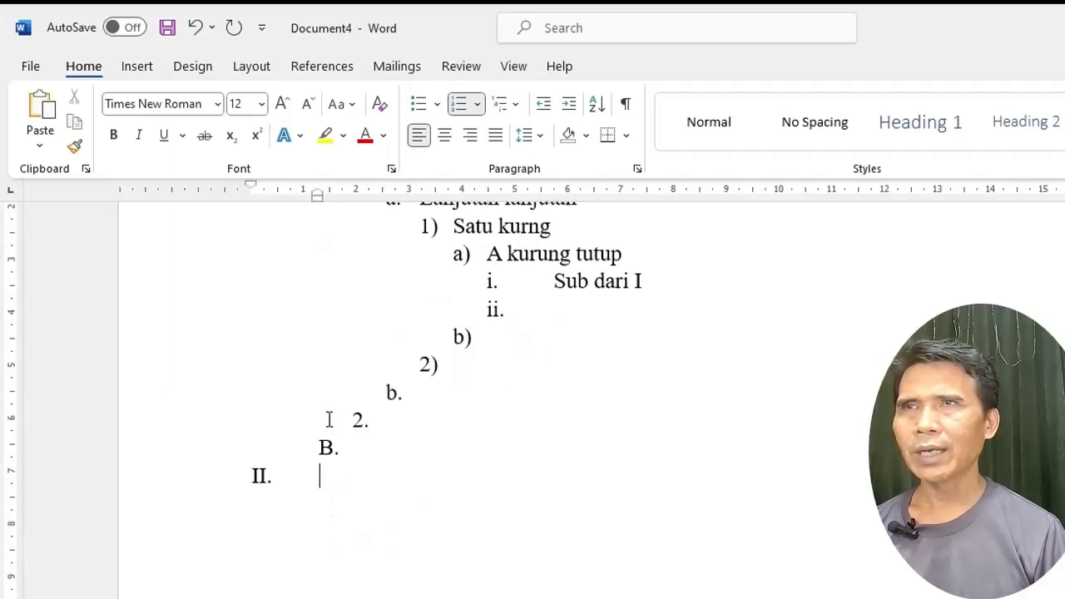
scroll(323, 558, up, 2)
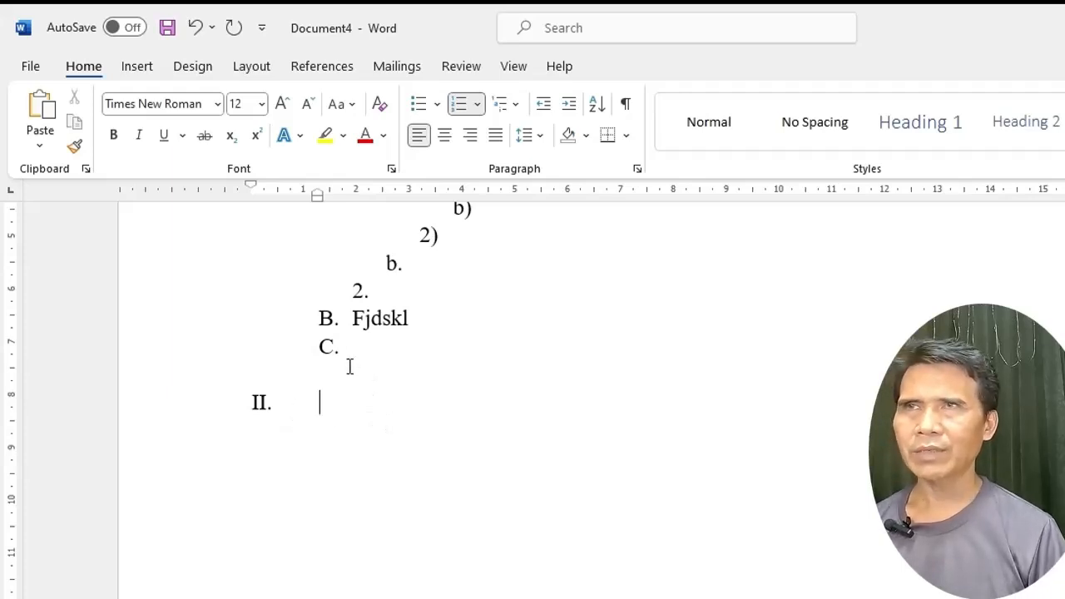
scroll(341, 356, up, 5)
scroll(340, 356, down, 3)
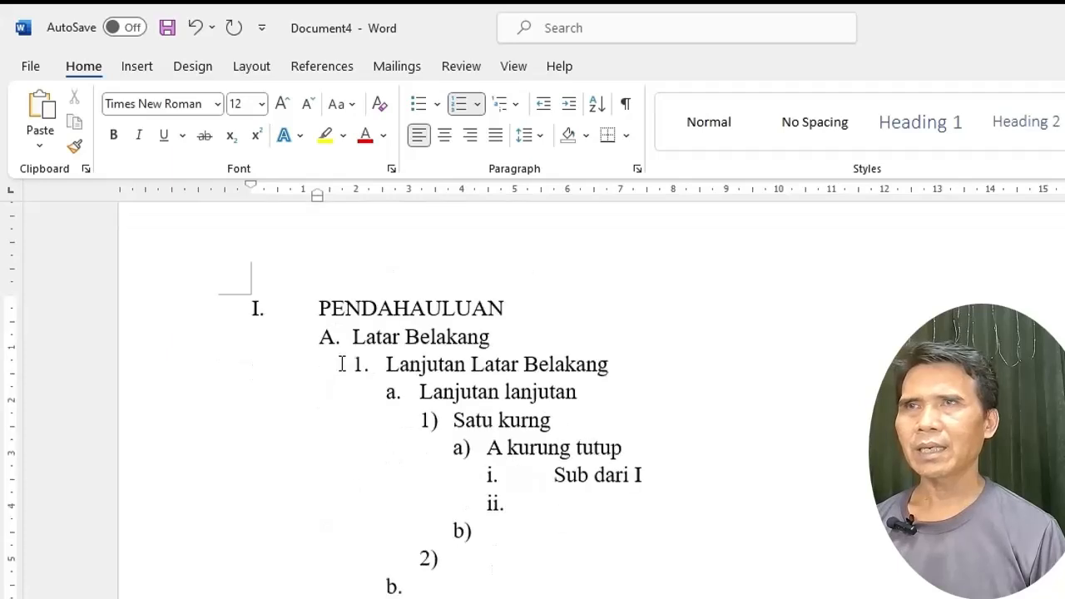
drag(174, 282, 229, 596)
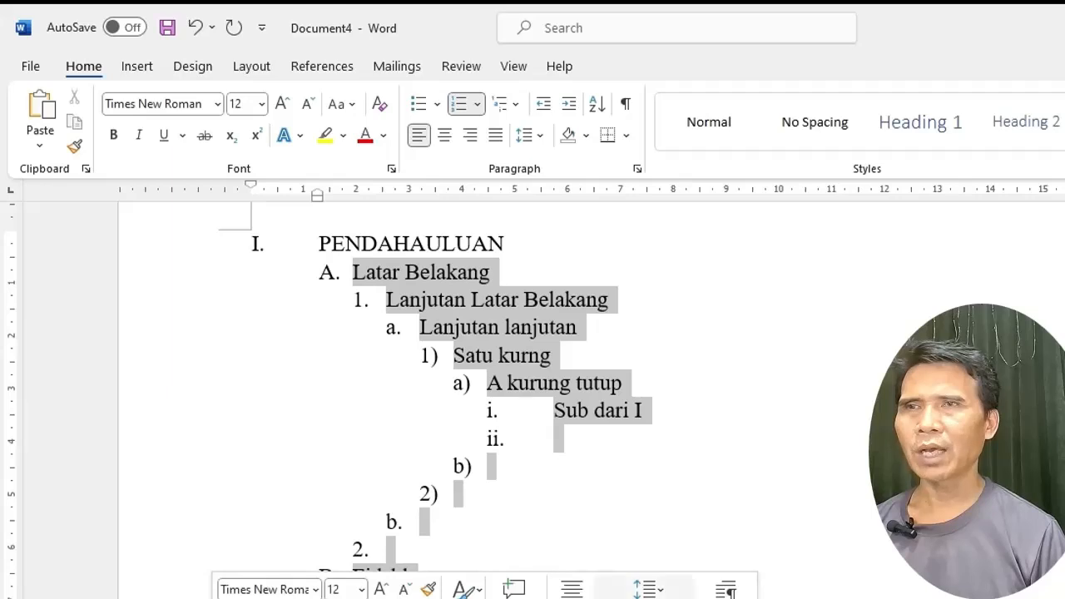
click(417, 596)
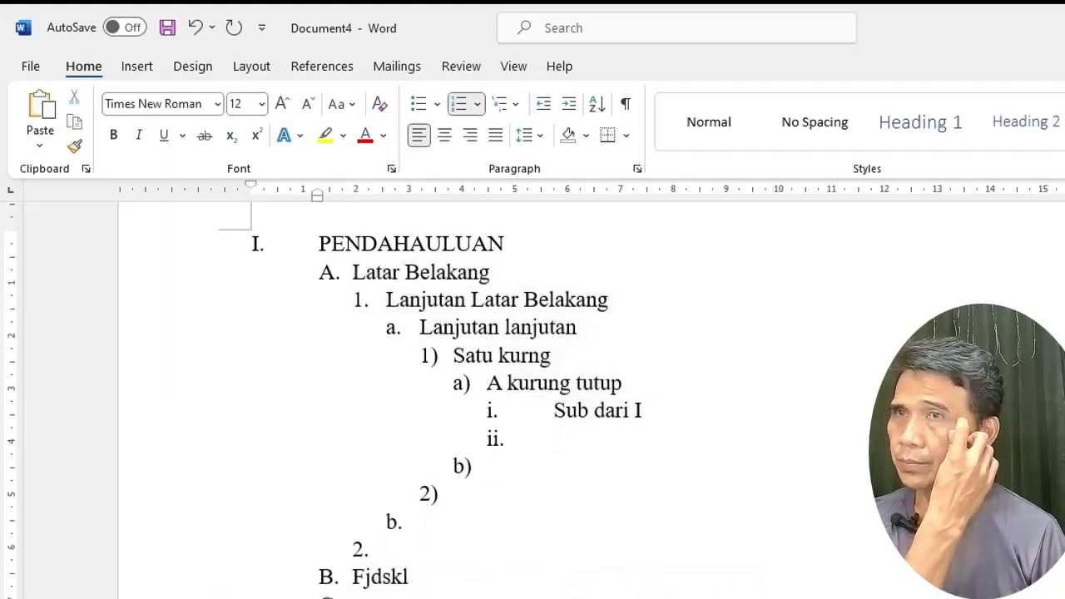